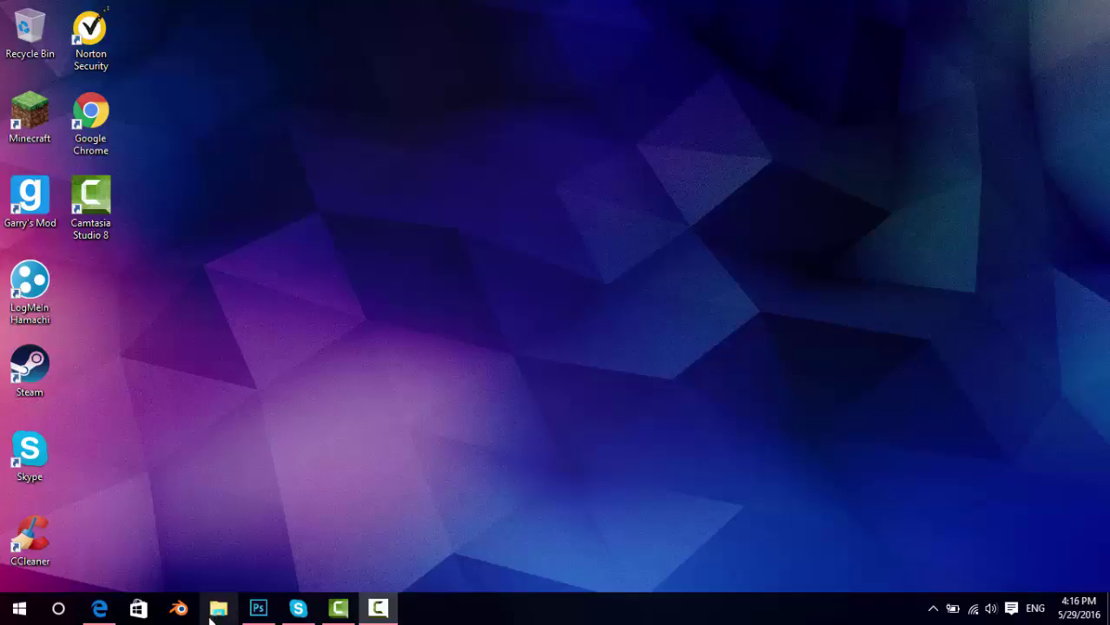
- Switch to Photoshop and create a new transparent document 1280 pixels wide and 720 pixels high at 72 pixels/inch
{"action": "left_click", "coordinate": [258, 608]}
{"action": "left_click", "coordinate": [45, 11]}
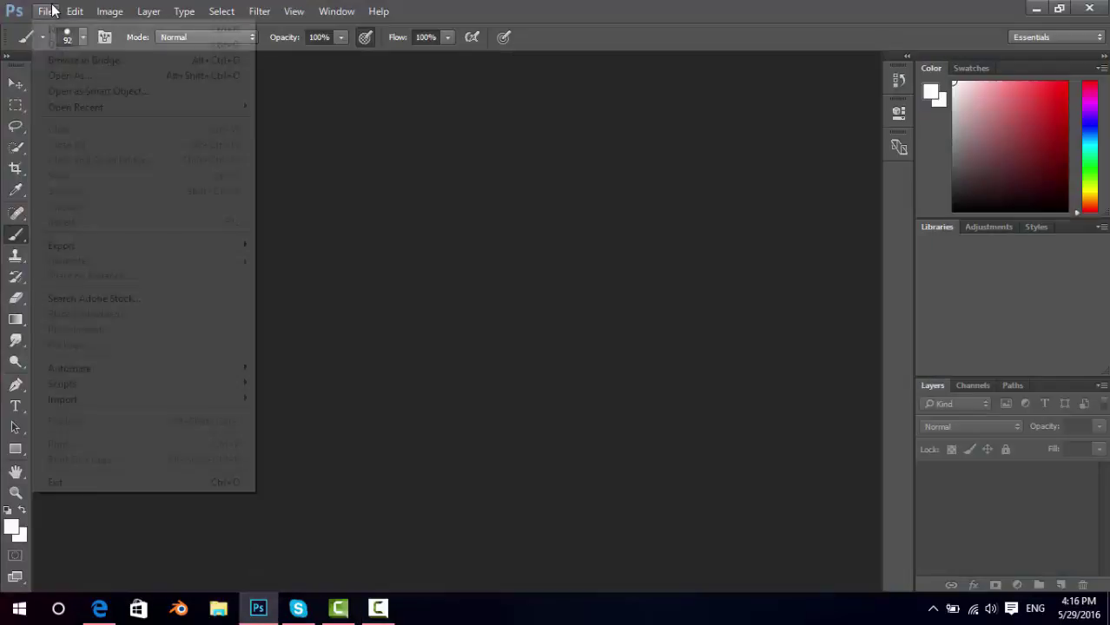
{"action": "left_click", "coordinate": [52, 29]}
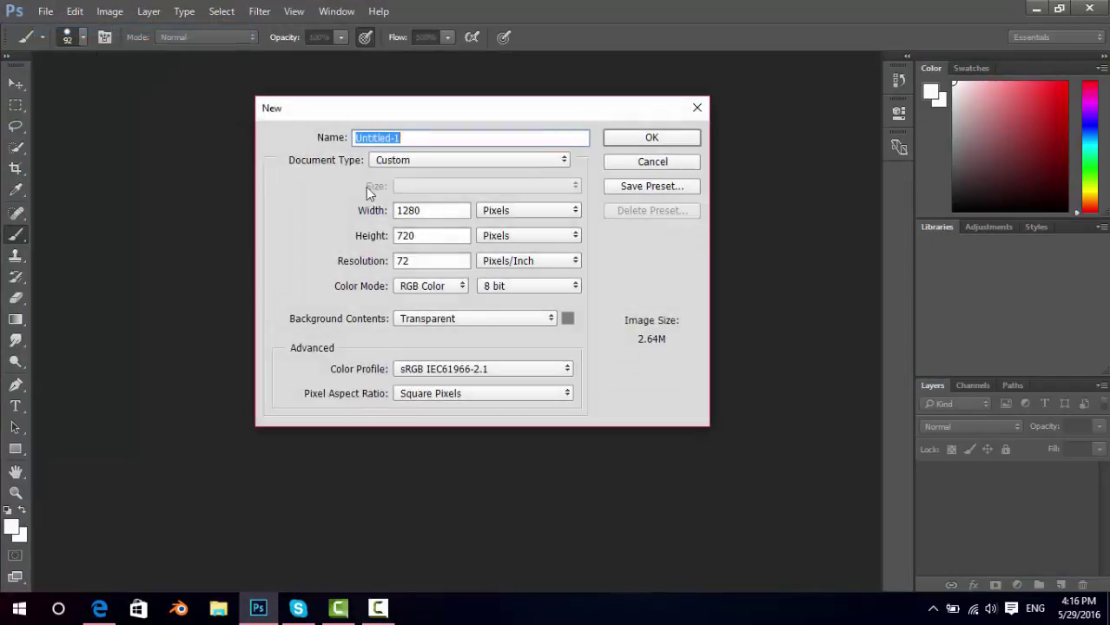
{"action": "left_click", "coordinate": [438, 216]}
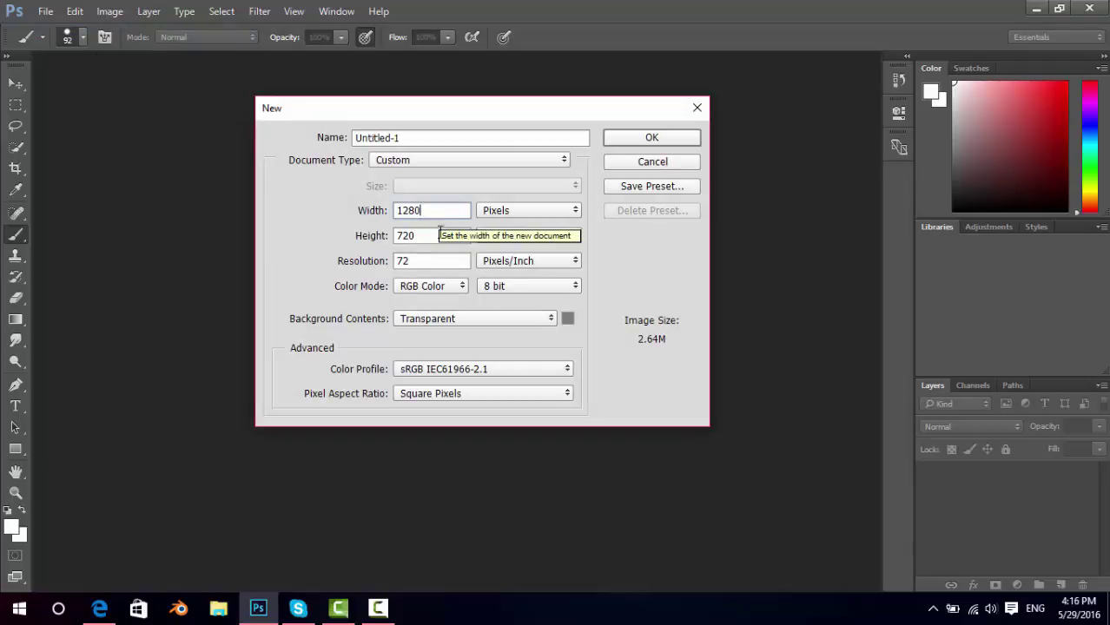
{"action": "left_click", "coordinate": [439, 235]}
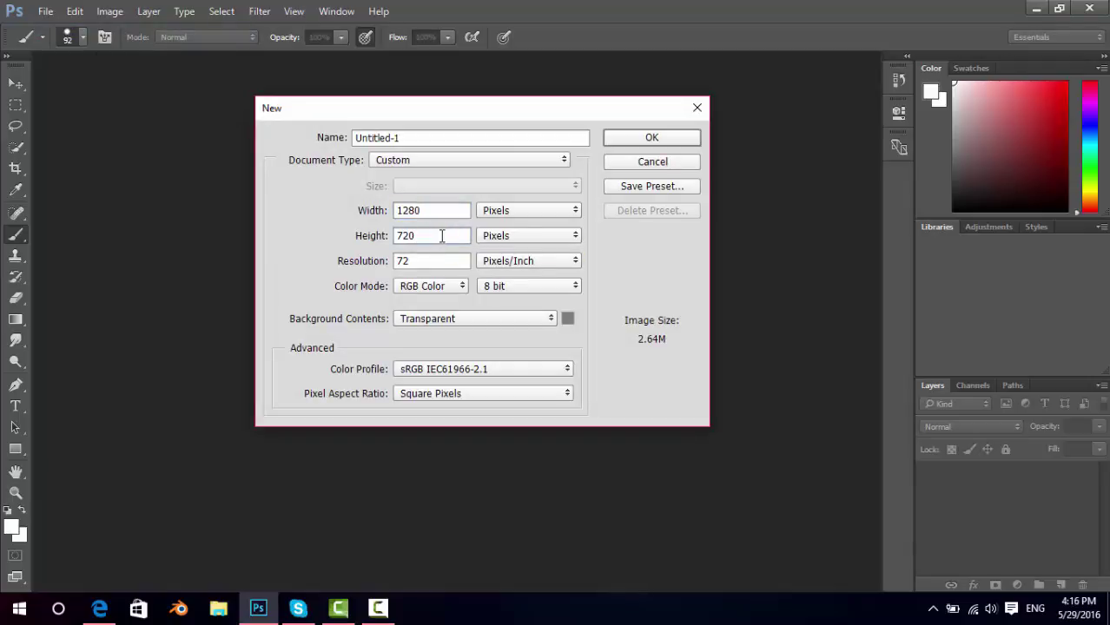
{"action": "left_click", "coordinate": [524, 211]}
{"action": "key", "text": "Escape"}
{"action": "left_click", "coordinate": [506, 237]}
{"action": "left_click", "coordinate": [506, 235]}
{"action": "left_click", "coordinate": [618, 141]}
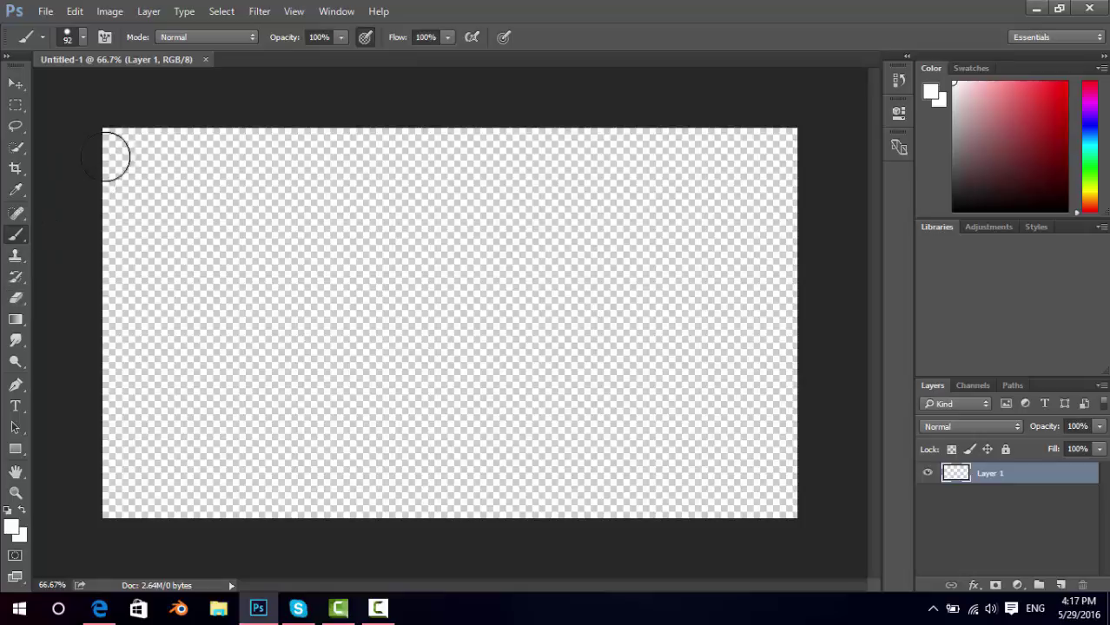
- Paint the entire canvas of Layer 1 white with the Brush tool
{"action": "mouse_move", "coordinate": [92, 153]}
{"action": "left_mouse_down"}
{"action": "mouse_move", "coordinate": [207, 103]}
{"action": "mouse_move", "coordinate": [310, 136]}
{"action": "mouse_move", "coordinate": [276, 197]}
{"action": "mouse_move", "coordinate": [35, 233]}
{"action": "mouse_move", "coordinate": [135, 121]}
{"action": "mouse_move", "coordinate": [266, 188]}
{"action": "mouse_move", "coordinate": [162, 152]}
{"action": "mouse_move", "coordinate": [47, 270]}
{"action": "mouse_move", "coordinate": [291, 394]}
{"action": "mouse_move", "coordinate": [369, 385]}
{"action": "mouse_move", "coordinate": [680, 505]}
{"action": "mouse_move", "coordinate": [706, 488]}
{"action": "mouse_move", "coordinate": [519, 431]}
{"action": "mouse_move", "coordinate": [242, 284]}
{"action": "mouse_move", "coordinate": [362, 208]}
{"action": "mouse_move", "coordinate": [220, 336]}
{"action": "mouse_move", "coordinate": [4, 313]}
{"action": "mouse_move", "coordinate": [357, 323]}
{"action": "mouse_move", "coordinate": [860, 305]}
{"action": "mouse_move", "coordinate": [595, 313]}
{"action": "mouse_move", "coordinate": [498, 393]}
{"action": "mouse_move", "coordinate": [481, 521]}
{"action": "mouse_move", "coordinate": [750, 503]}
{"action": "mouse_move", "coordinate": [789, 463]}
{"action": "mouse_move", "coordinate": [810, 369]}
{"action": "mouse_move", "coordinate": [823, 397]}
{"action": "left_mouse_up"}
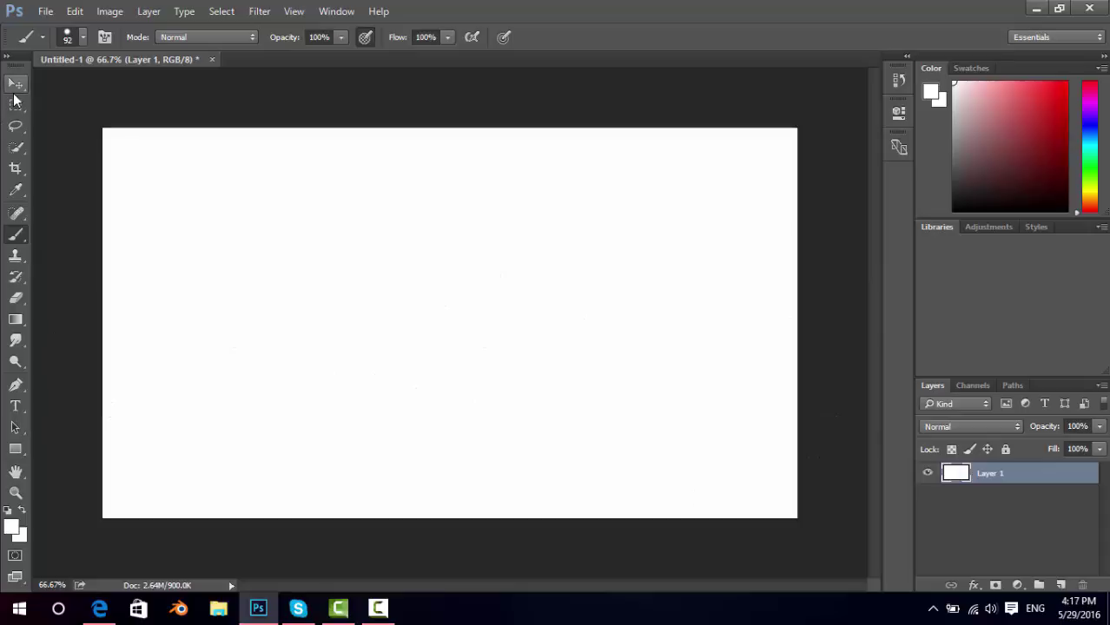
{"action": "left_click", "coordinate": [16, 84]}
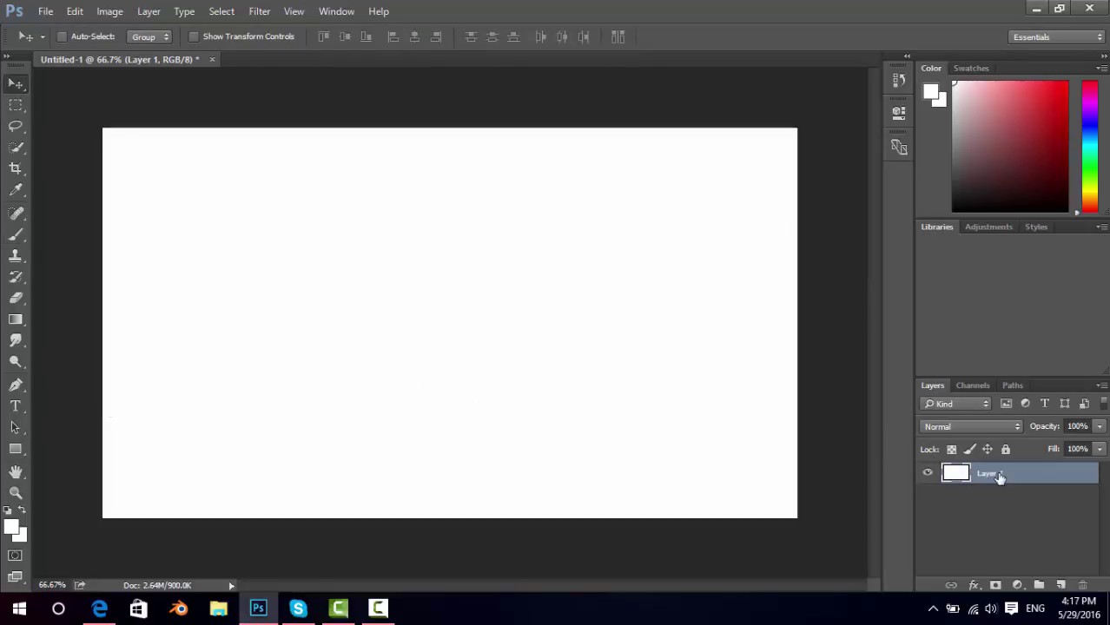
- Add a Gradient Overlay effect to Layer 1 through its blending options
{"action": "right_click", "coordinate": [962, 472]}
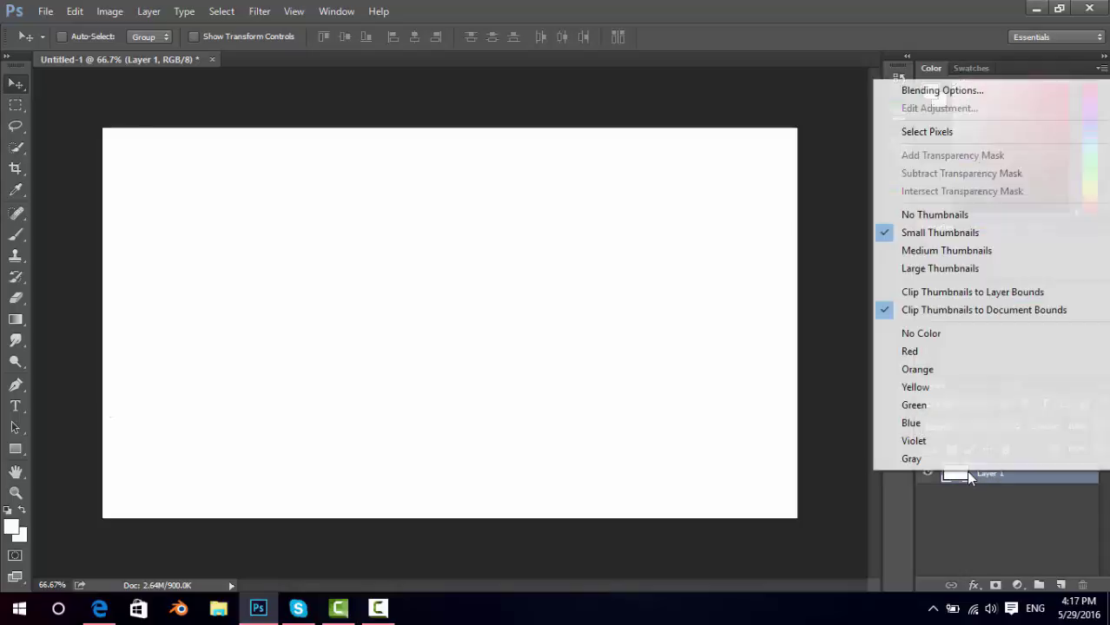
{"action": "left_click", "coordinate": [905, 92]}
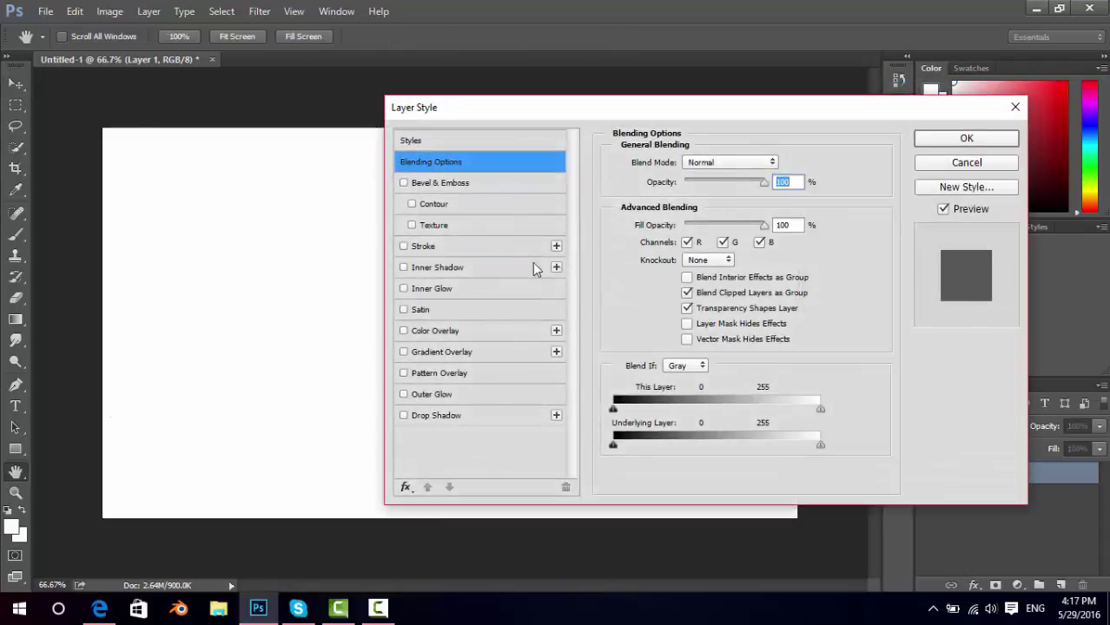
{"action": "left_click", "coordinate": [453, 353]}
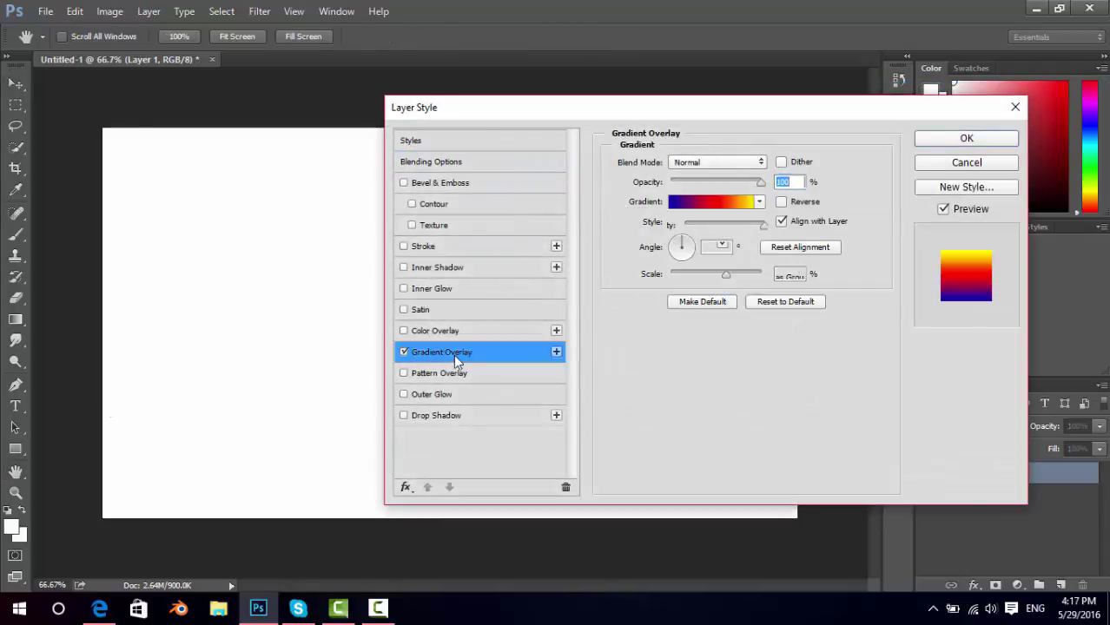
{"action": "left_click", "coordinate": [801, 183]}
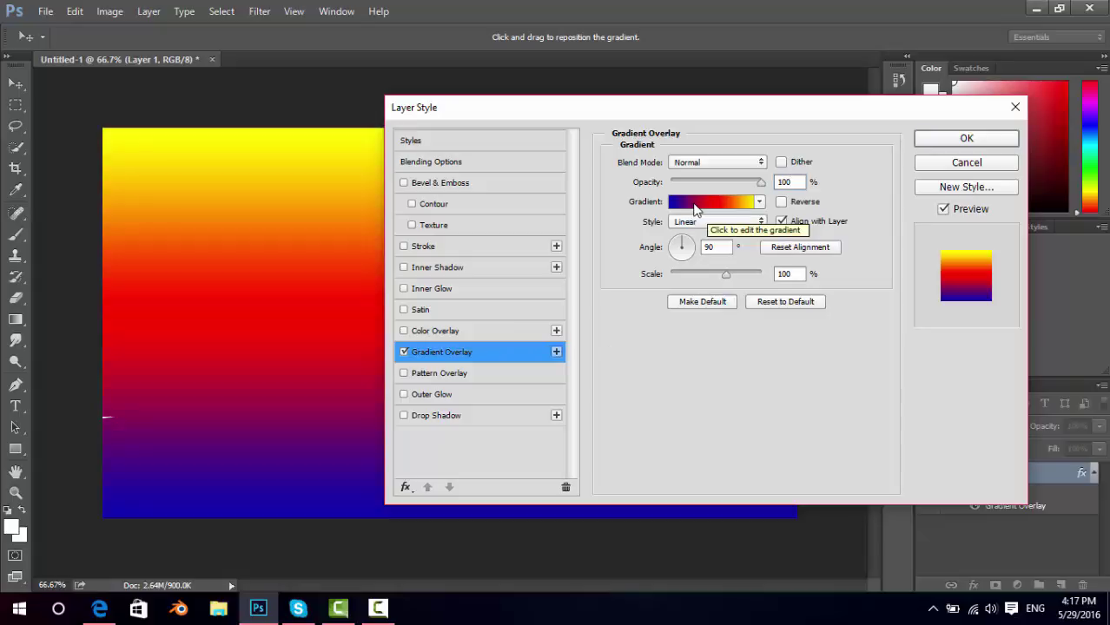
- Set the overlay's gradient to the Violet, Orange preset and apply the layer style
{"action": "left_click", "coordinate": [700, 203]}
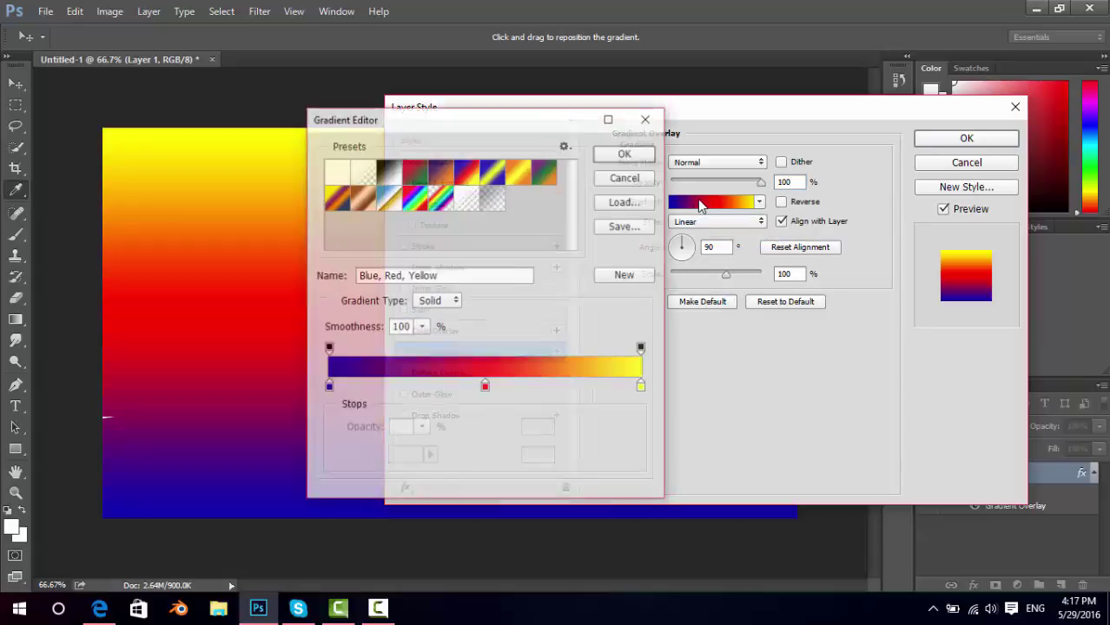
{"action": "left_click", "coordinate": [411, 174]}
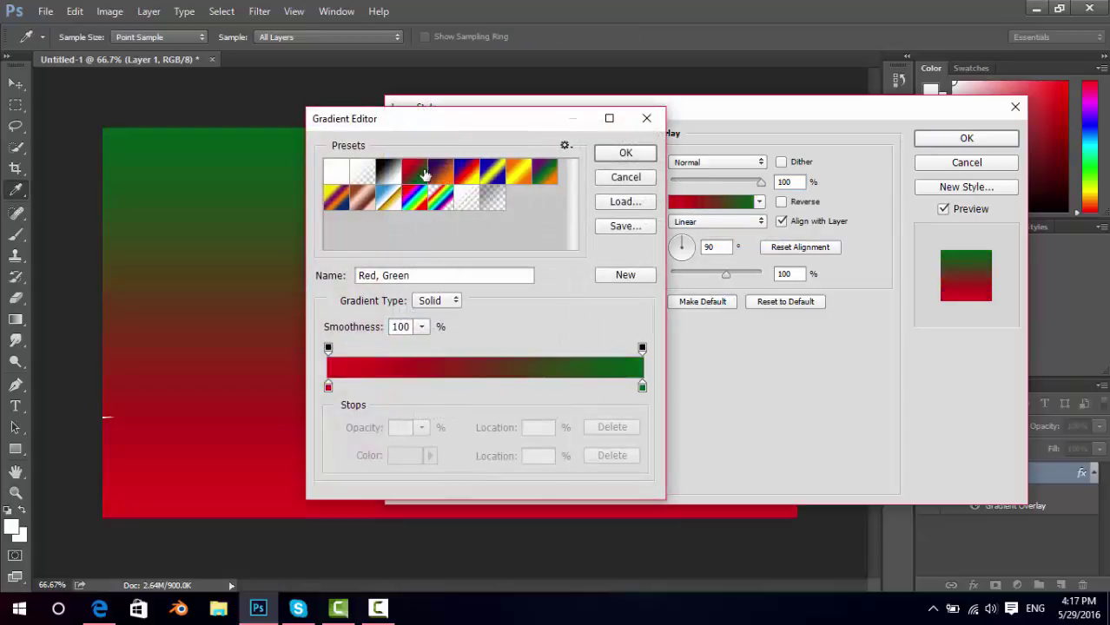
{"action": "left_click", "coordinate": [436, 174]}
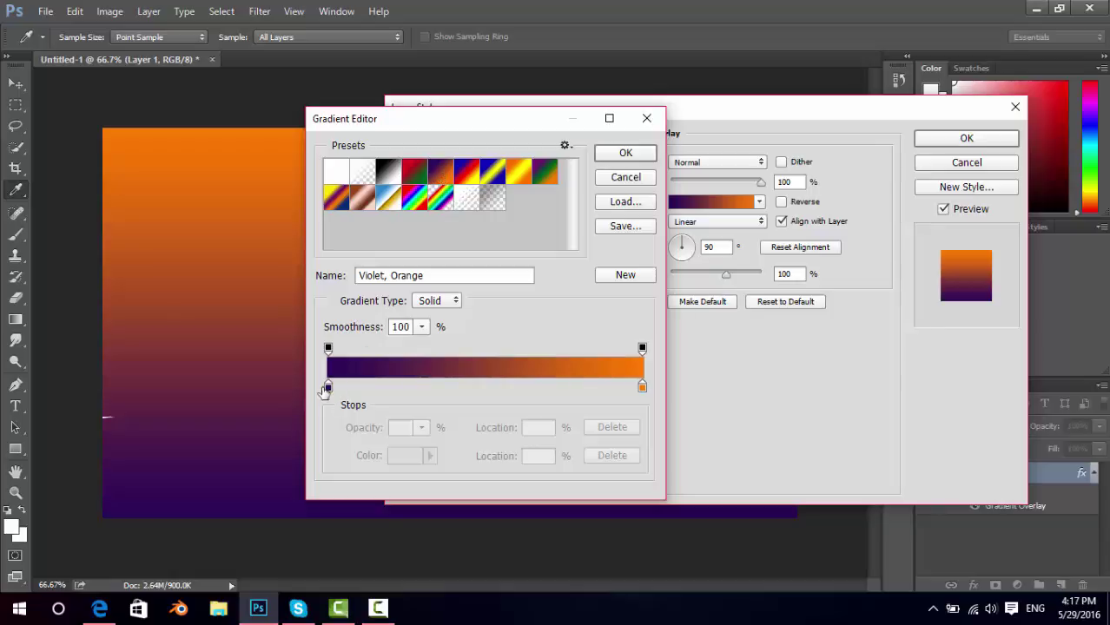
{"action": "left_click", "coordinate": [328, 387]}
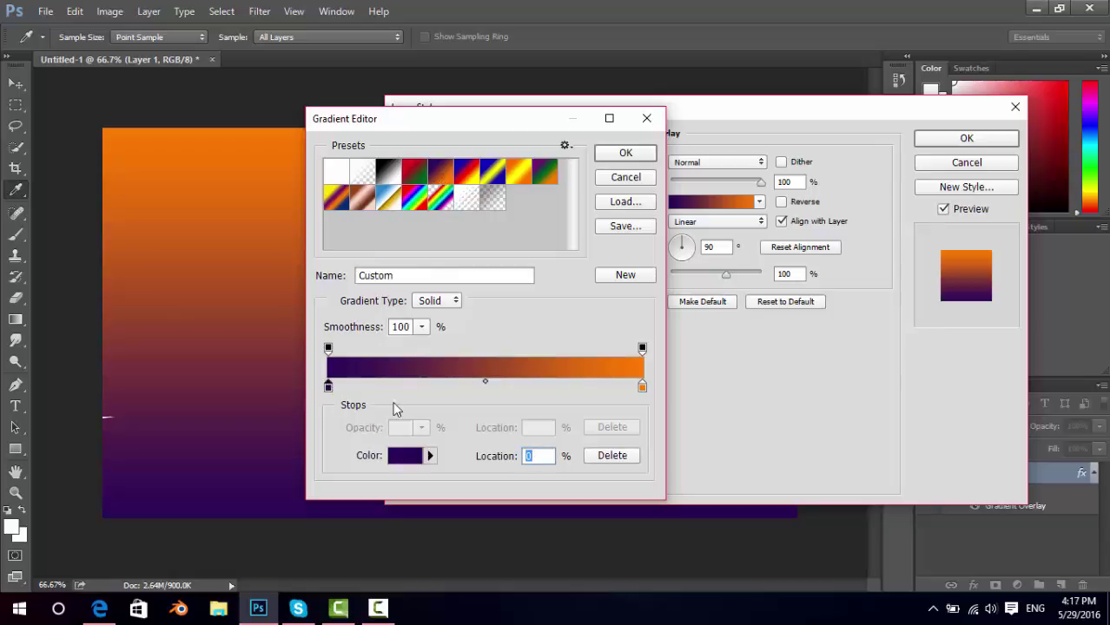
{"action": "left_click", "coordinate": [626, 153]}
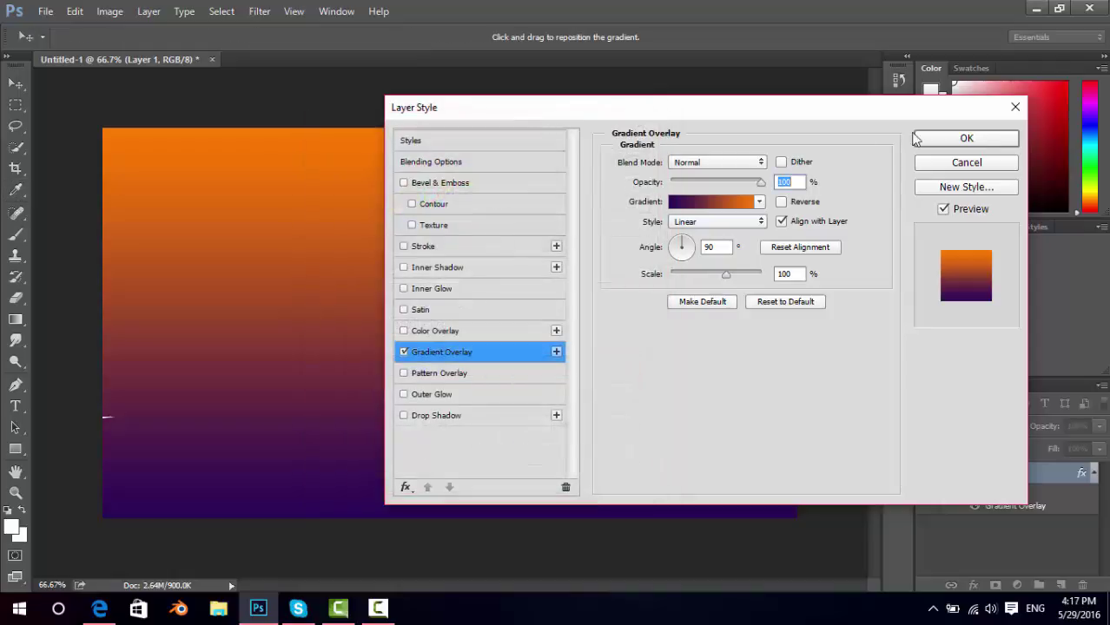
{"action": "left_click", "coordinate": [979, 139]}
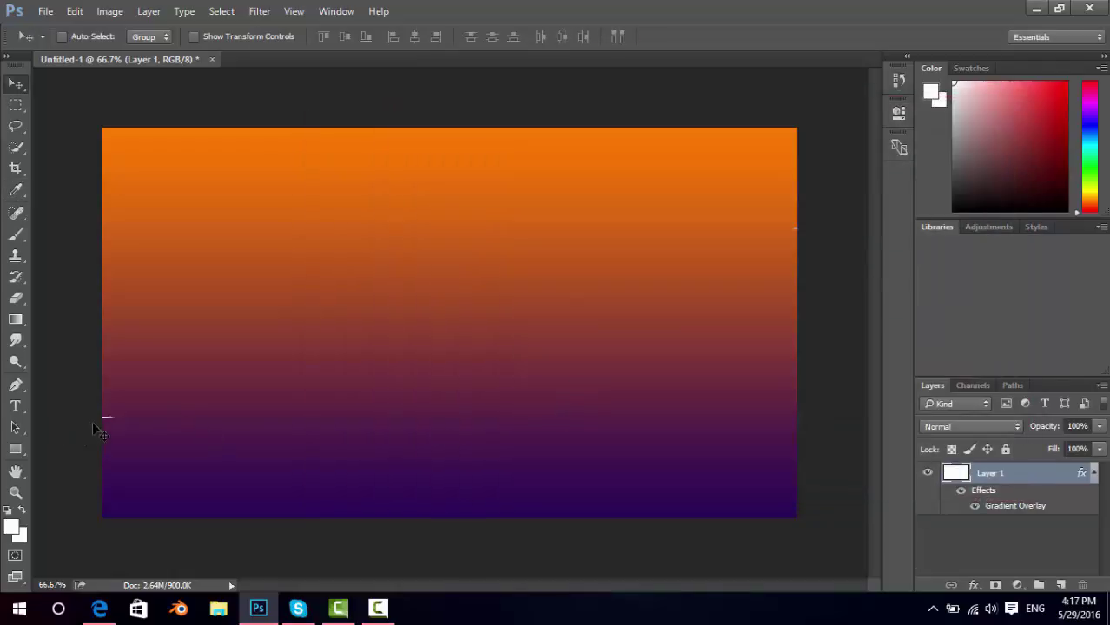
- Brush over the small unpainted gaps at the left and right edges of the canvas on Layer 1
{"action": "left_click", "coordinate": [15, 236]}
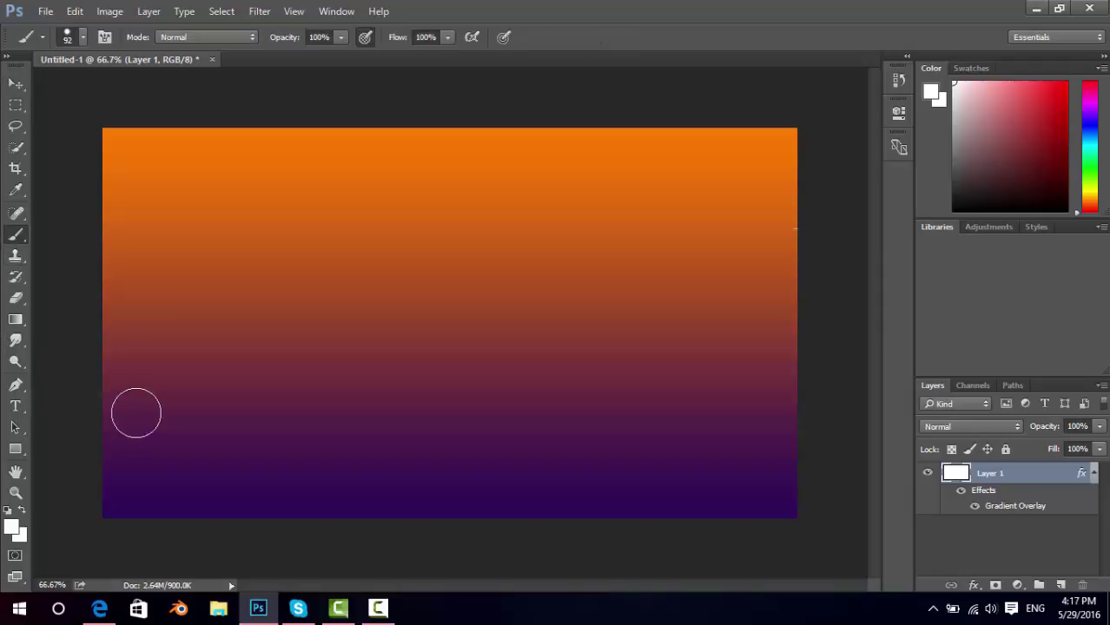
{"action": "left_click", "coordinate": [17, 83]}
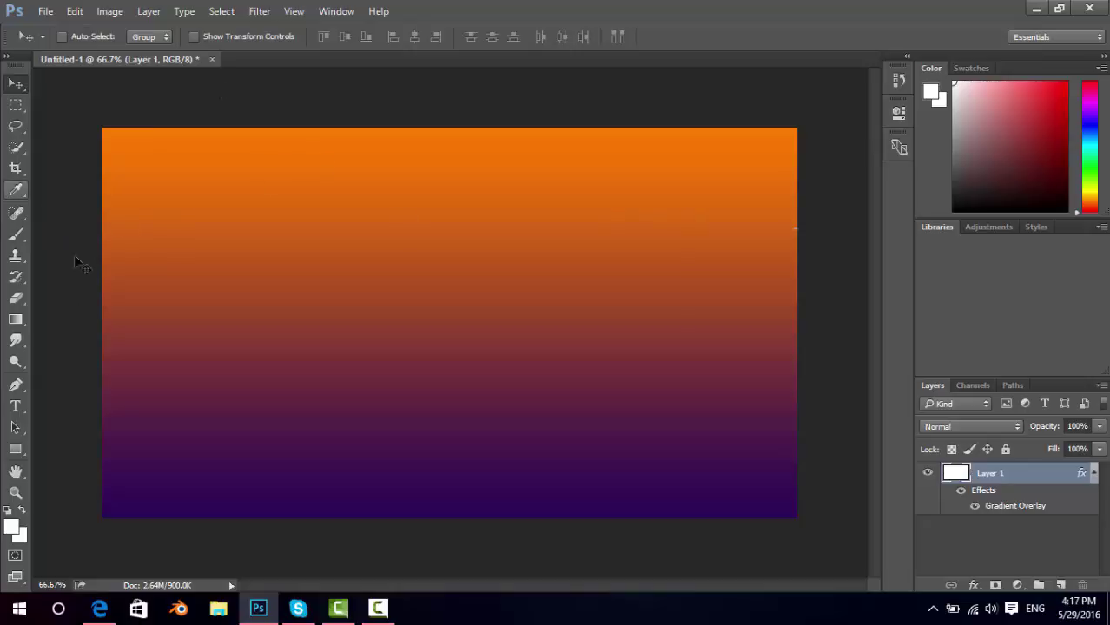
{"action": "left_click", "coordinate": [15, 235]}
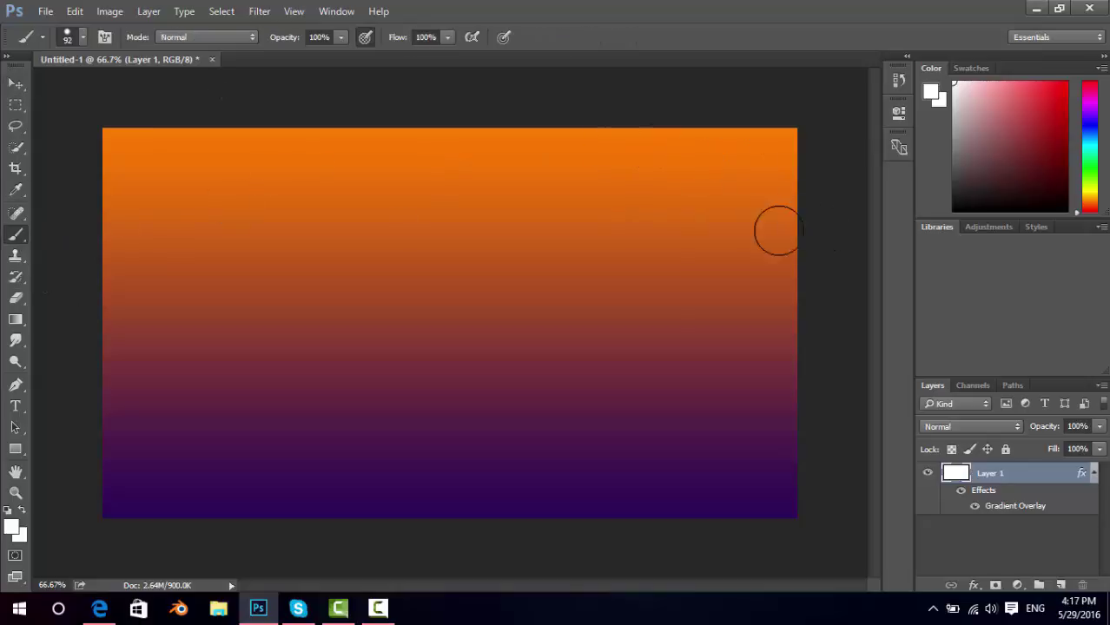
{"action": "left_click", "coordinate": [14, 86]}
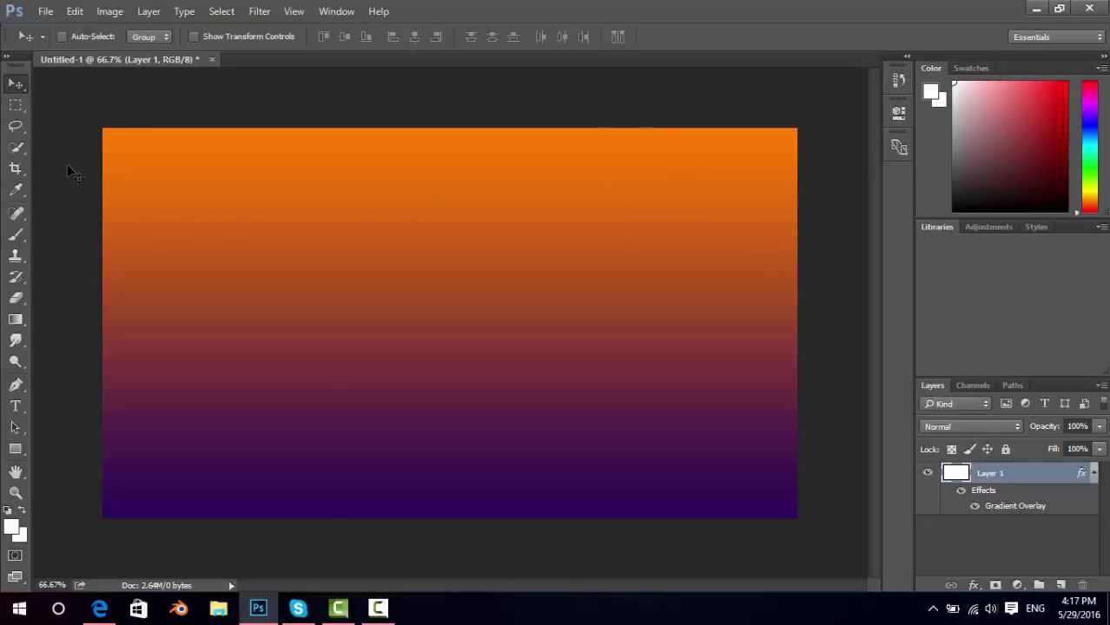
- Start a white Impact Regular 60 pt text layer near the canvas's upper-left corner
{"action": "left_click", "coordinate": [15, 406]}
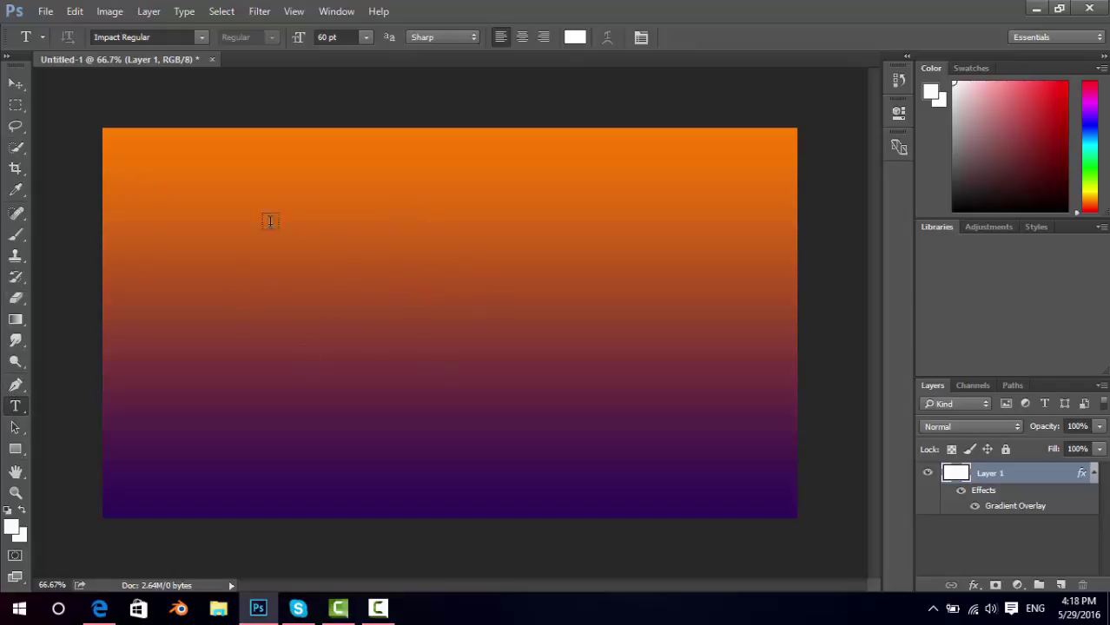
{"action": "left_click", "coordinate": [149, 190]}
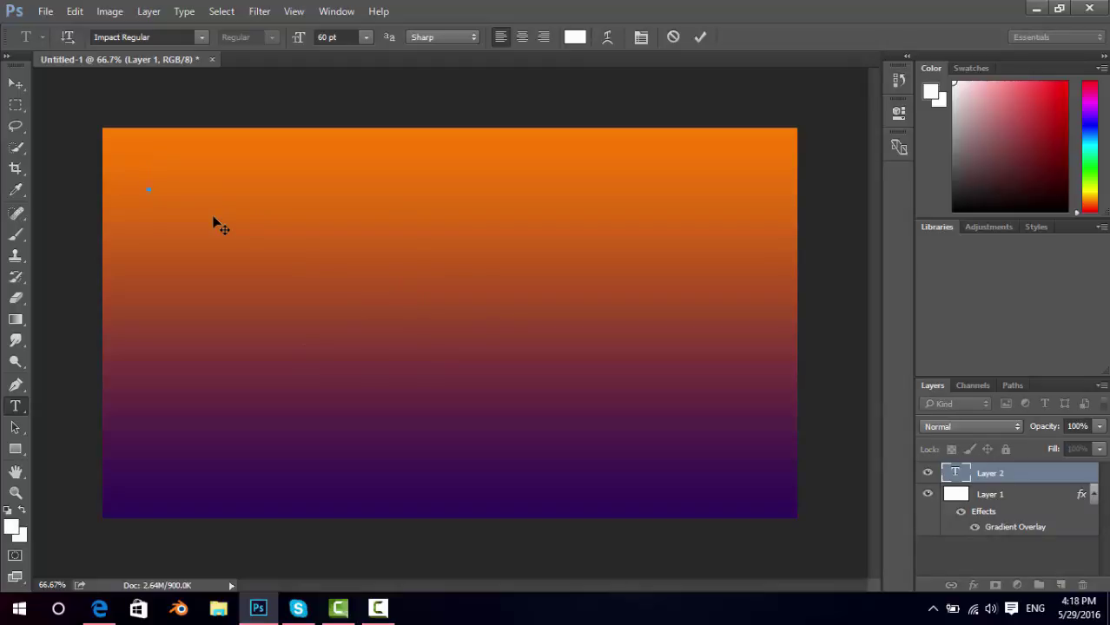
{"action": "type", "text": "jzhslkz"}
{"action": "key", "text": "BackSpace"}
{"action": "key", "text": "BackSpace"}
{"action": "key", "text": "BackSpace"}
{"action": "key", "text": "BackSpace"}
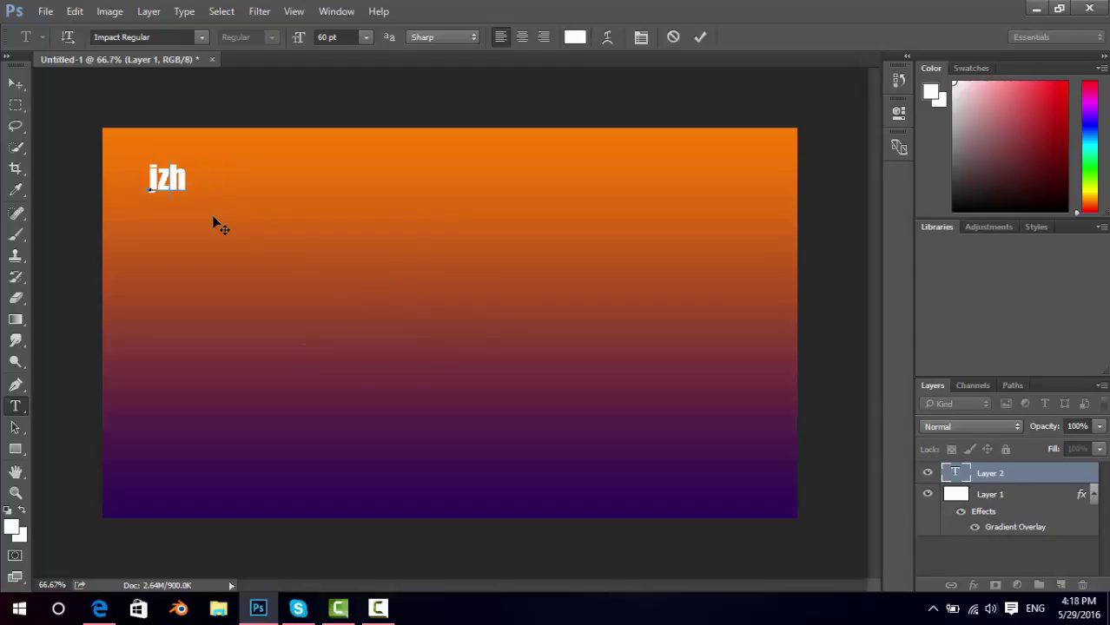
{"action": "key", "text": "BackSpace"}
{"action": "key", "text": "BackSpace"}
{"action": "key", "text": "BackSpace"}
- Enter "Custom thumbnail!" as the text of the new text layer
{"action": "type", "text": "Cust"}
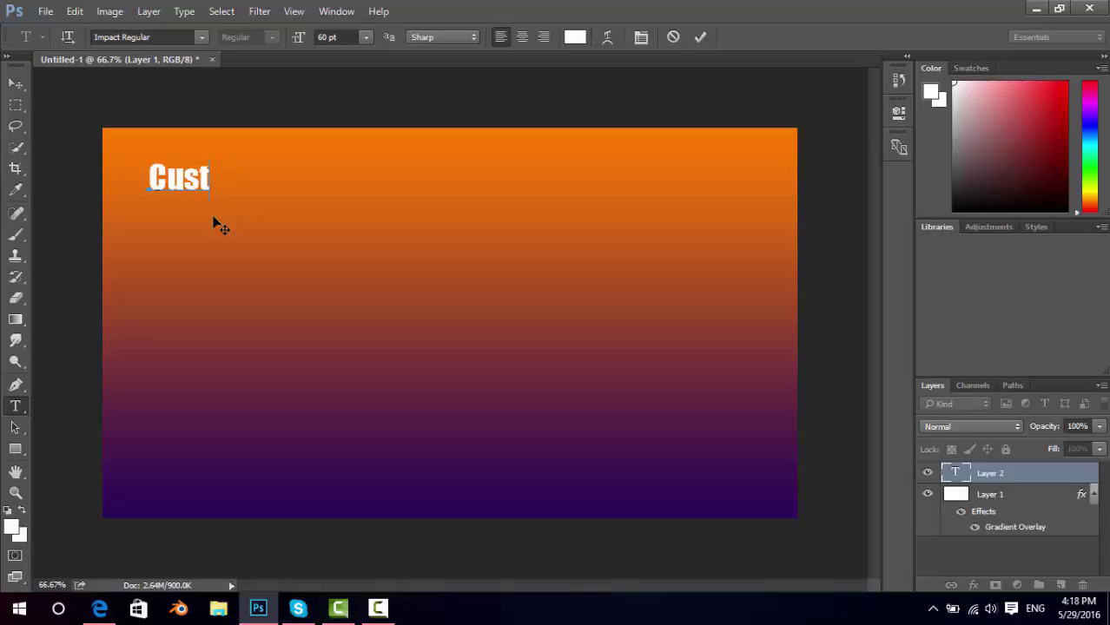
{"action": "type", "text": "om thumbnai"}
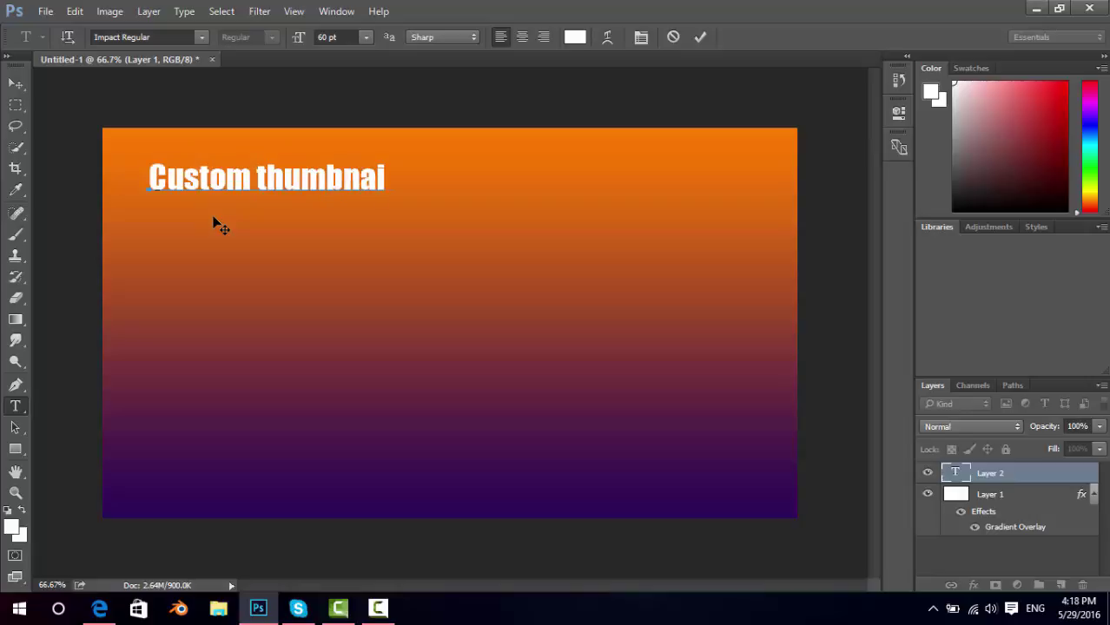
{"action": "type", "text": "l!"}
- Look through the font, font size and text color choices for the title text
{"action": "left_click", "coordinate": [203, 39]}
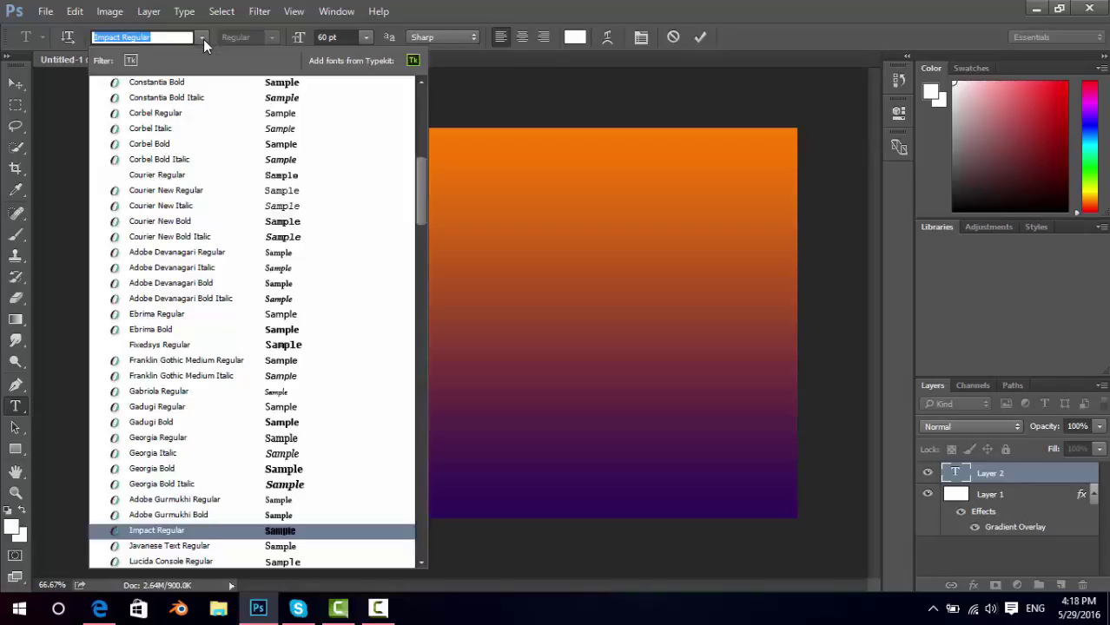
{"action": "left_click", "coordinate": [203, 39]}
{"action": "left_click", "coordinate": [365, 39]}
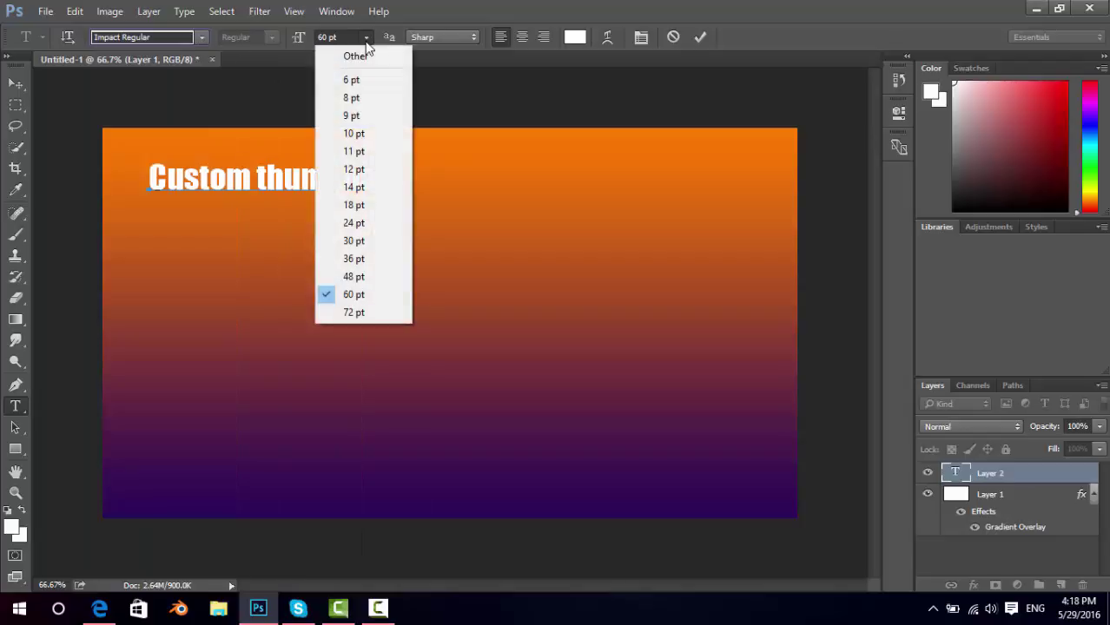
{"action": "left_click", "coordinate": [369, 39]}
{"action": "left_click", "coordinate": [575, 39]}
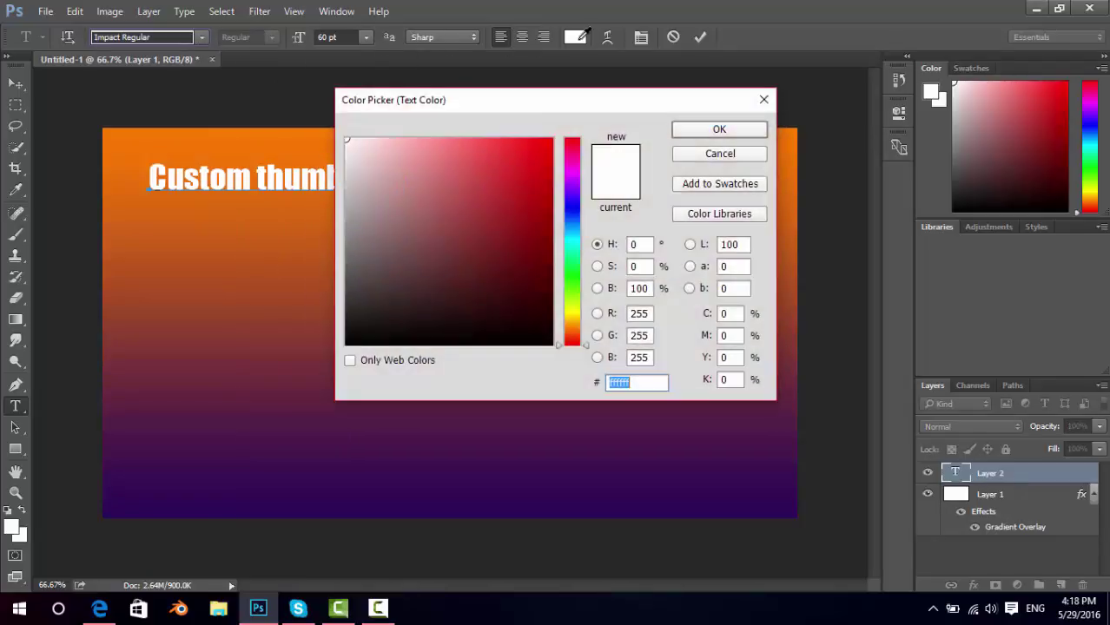
{"action": "left_click", "coordinate": [764, 100]}
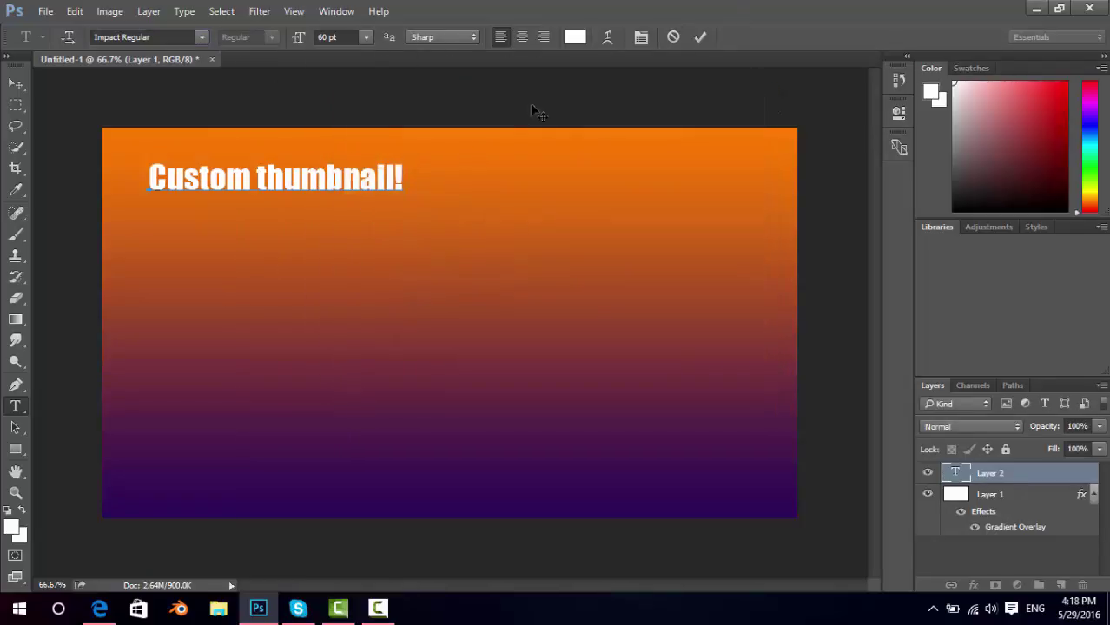
- Commit the title text and move it to the center of the canvas
{"action": "left_click", "coordinate": [700, 39]}
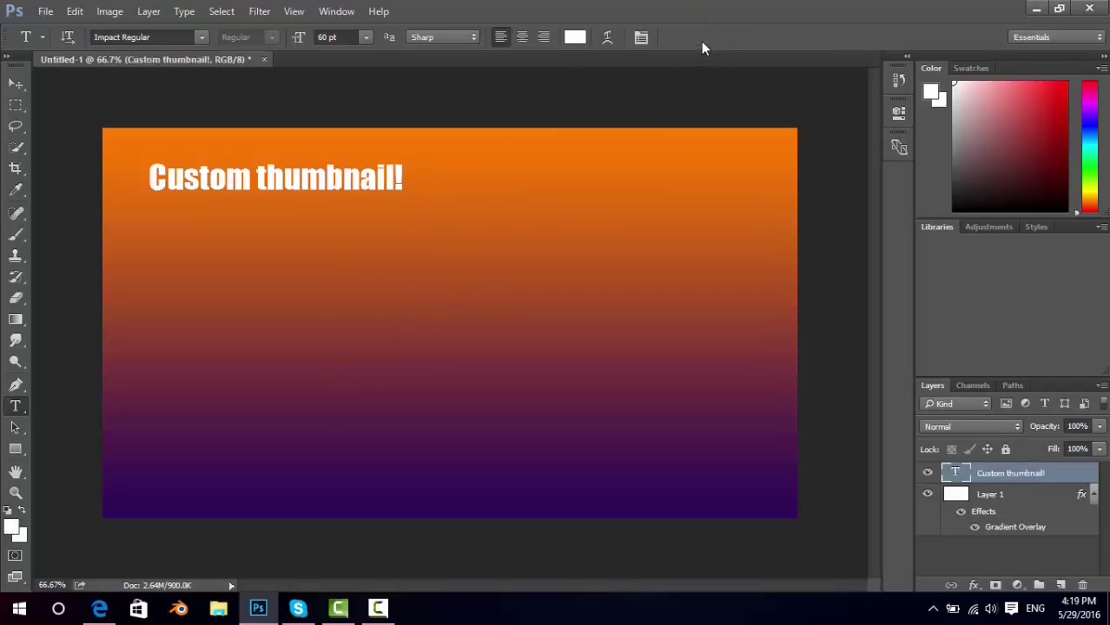
{"action": "left_click", "coordinate": [11, 87]}
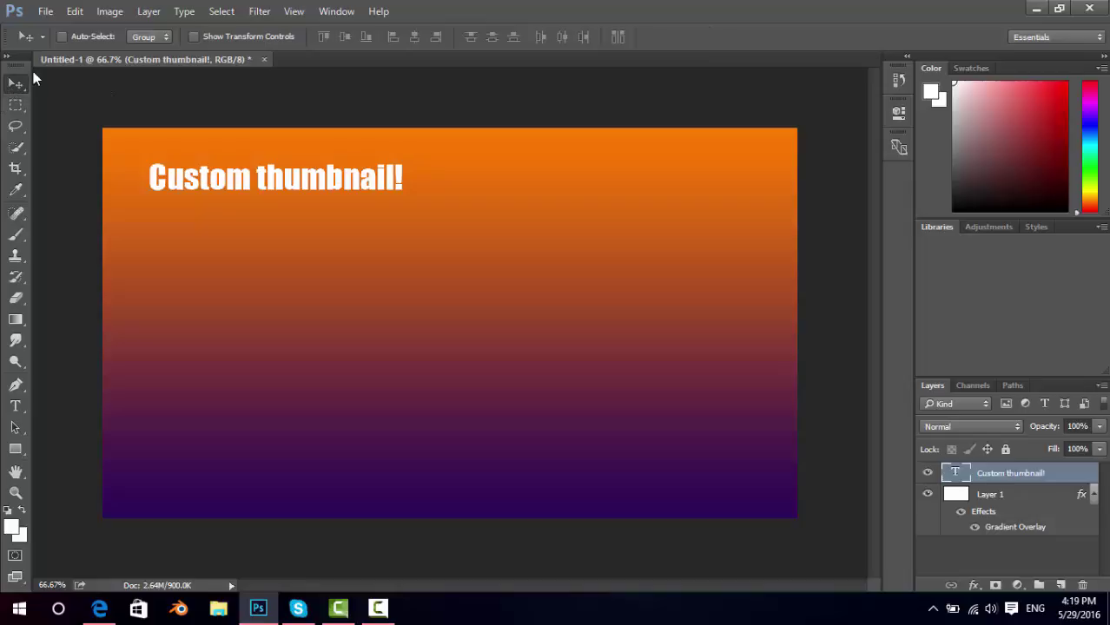
{"action": "left_click_drag", "start_coordinate": [280, 162], "coordinate": [468, 312]}
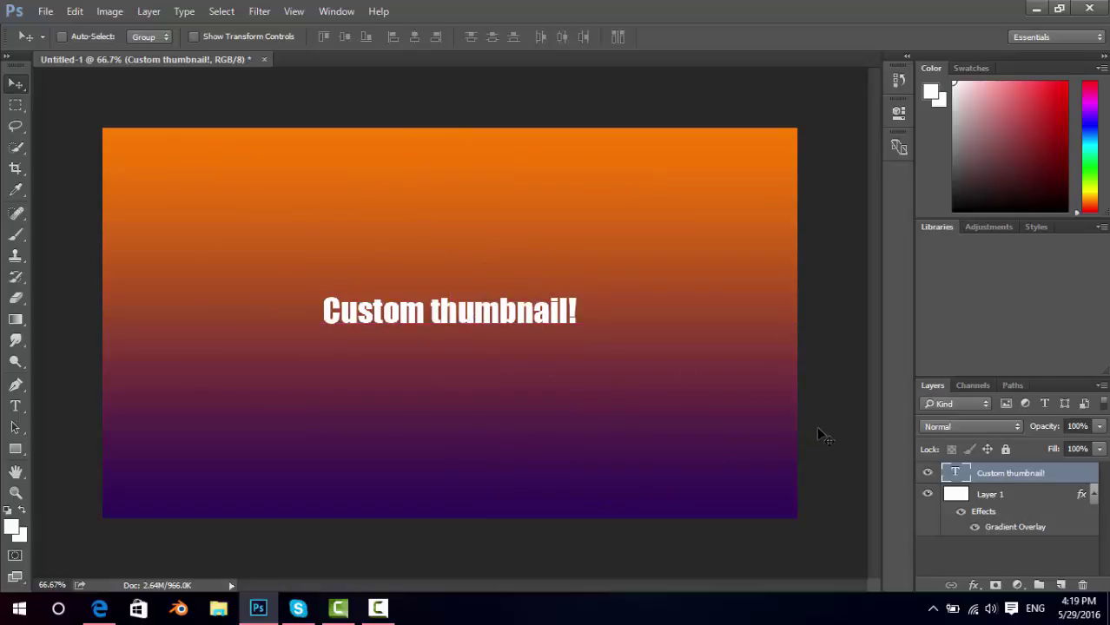
- Add a black Multiply drop shadow to the title text layer with 100% opacity, 0 px distance, 22% spread and 22 px size
{"action": "right_click", "coordinate": [981, 475]}
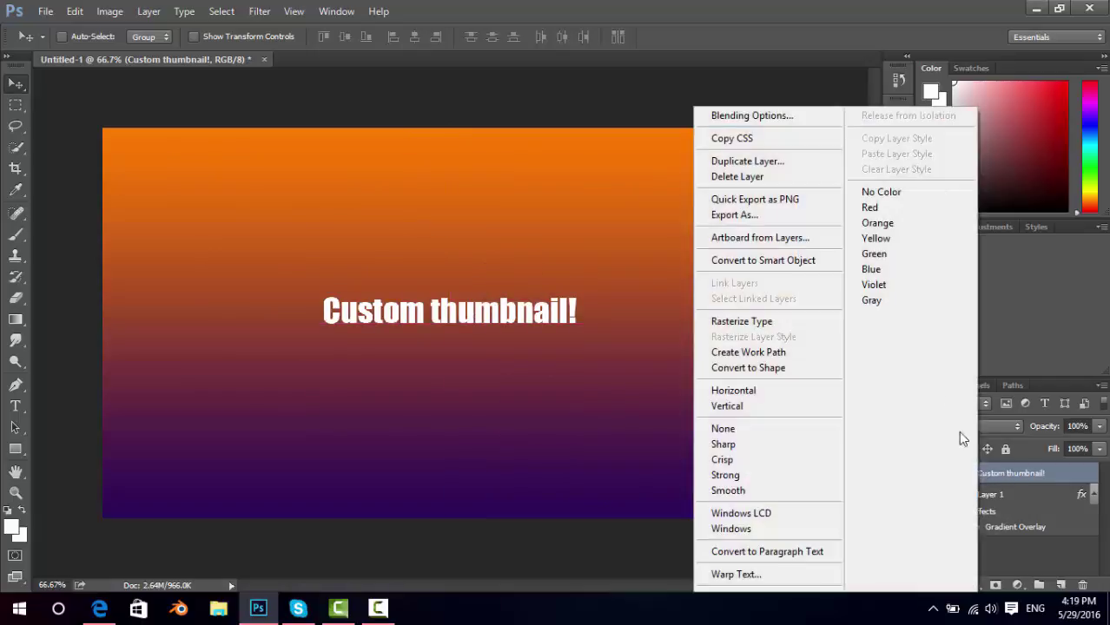
{"action": "left_click", "coordinate": [771, 118]}
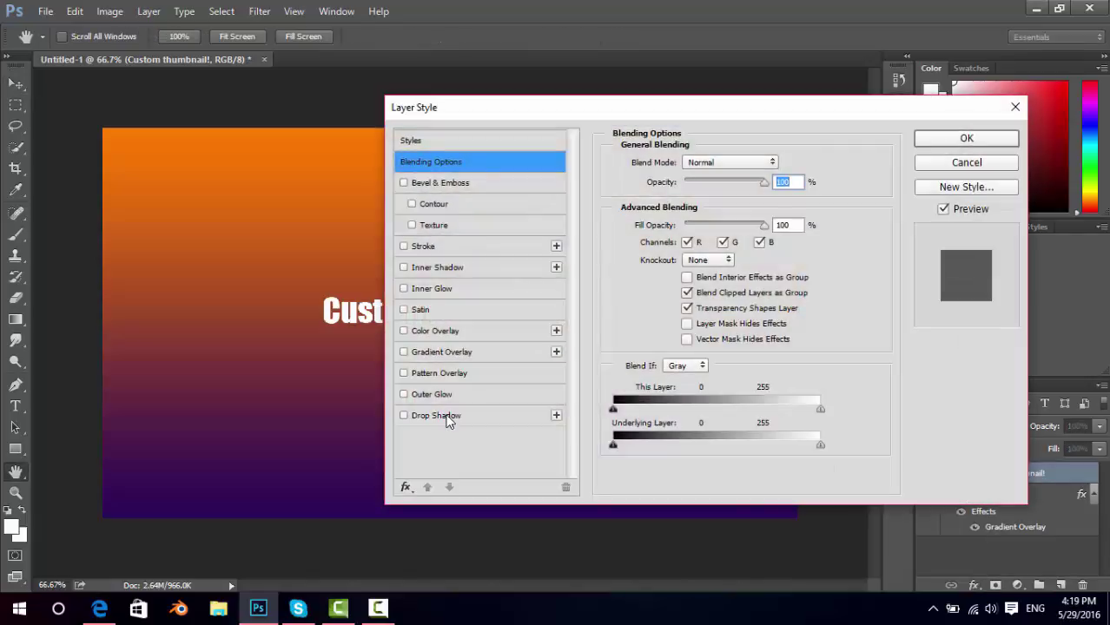
{"action": "mouse_move", "coordinate": [594, 117]}
{"action": "left_mouse_down"}
{"action": "mouse_move", "coordinate": [874, 226]}
{"action": "mouse_move", "coordinate": [771, 94]}
{"action": "mouse_move", "coordinate": [448, 88]}
{"action": "mouse_move", "coordinate": [341, 137]}
{"action": "mouse_move", "coordinate": [342, 126]}
{"action": "left_mouse_up"}
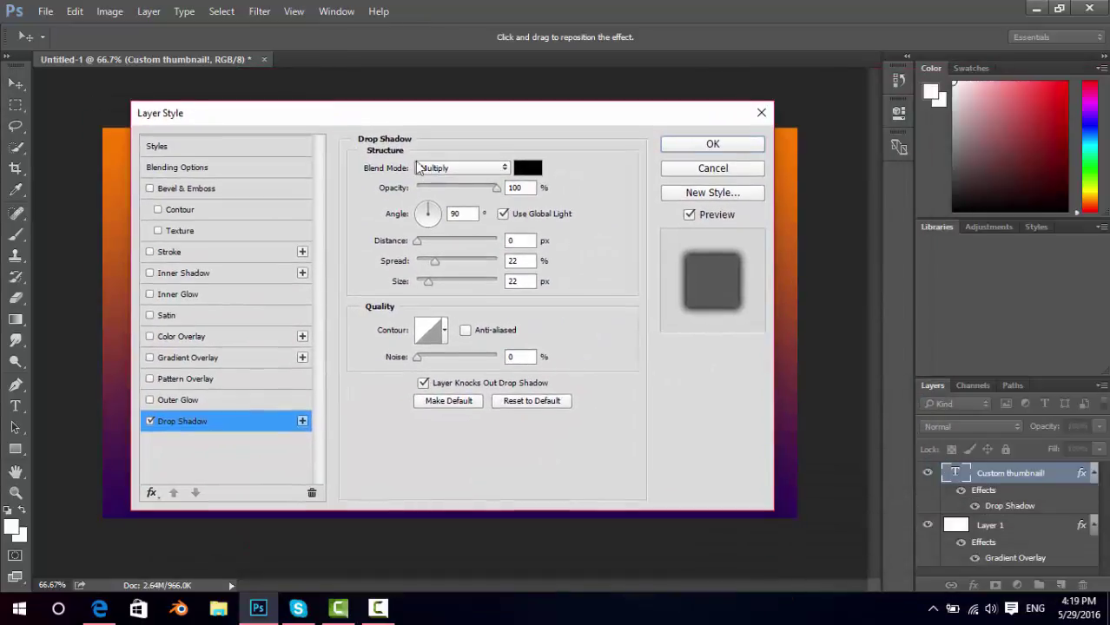
{"action": "left_click_drag", "start_coordinate": [498, 121], "coordinate": [557, 78]}
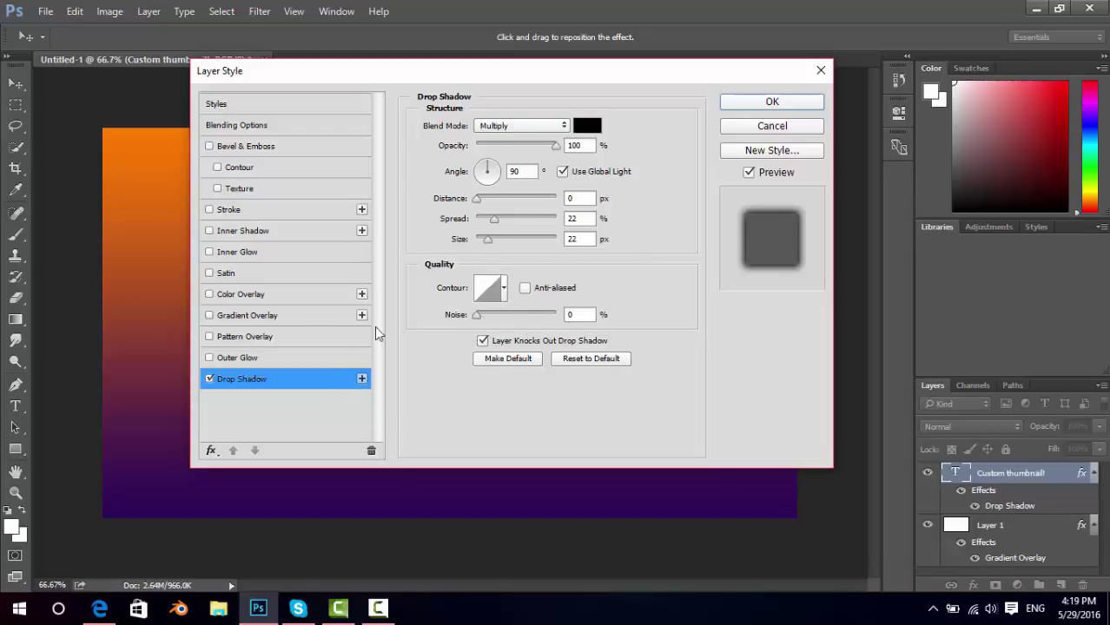
- Add a linear gradient overlay with the Red, Green preset to the title text and apply the layer style
{"action": "left_click", "coordinate": [260, 314]}
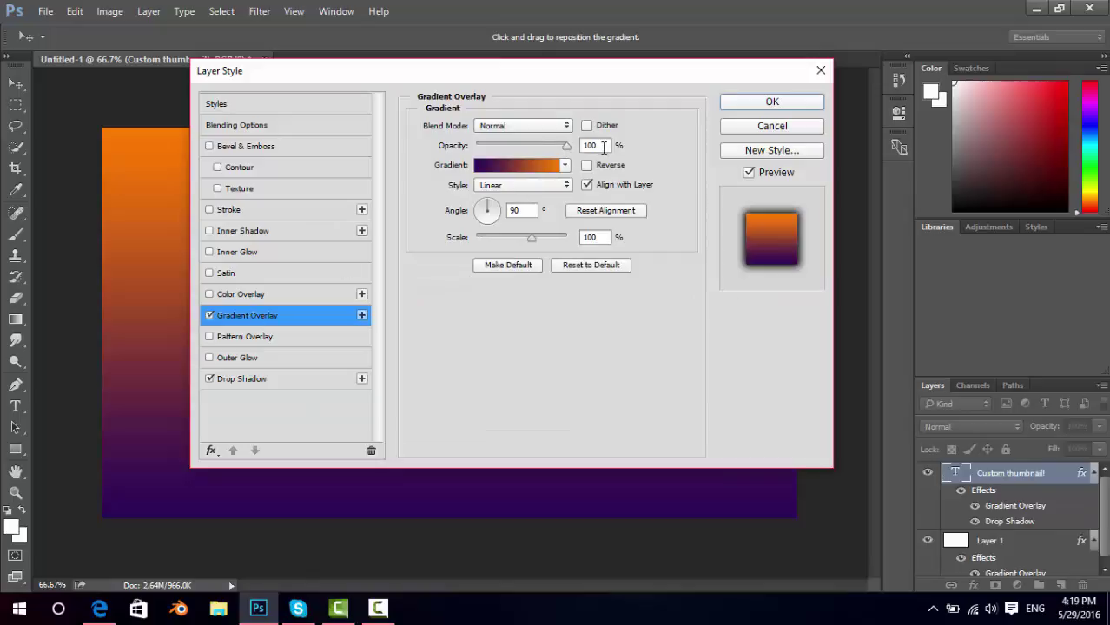
{"action": "left_click_drag", "start_coordinate": [605, 77], "coordinate": [609, 166]}
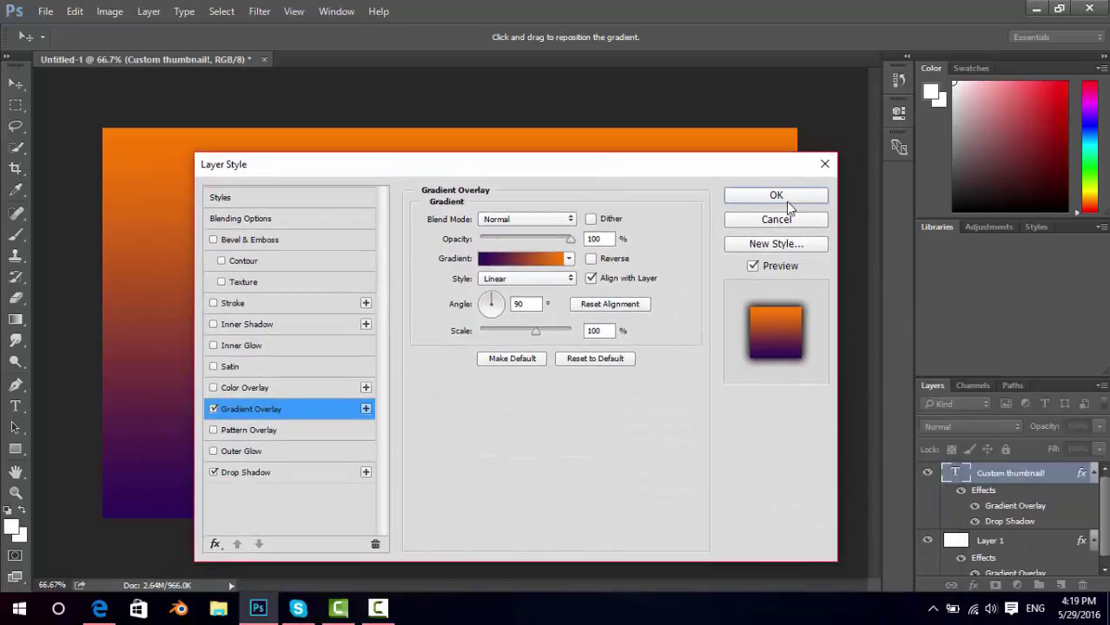
{"action": "left_click_drag", "start_coordinate": [762, 182], "coordinate": [784, 361]}
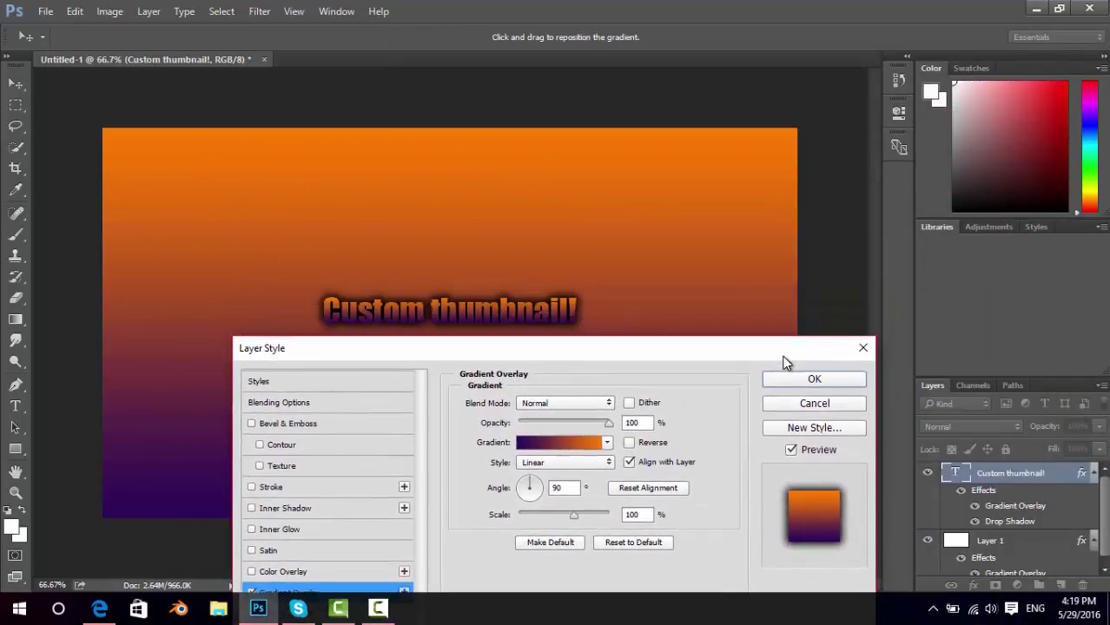
{"action": "left_click", "coordinate": [556, 443]}
{"action": "left_click", "coordinate": [415, 174]}
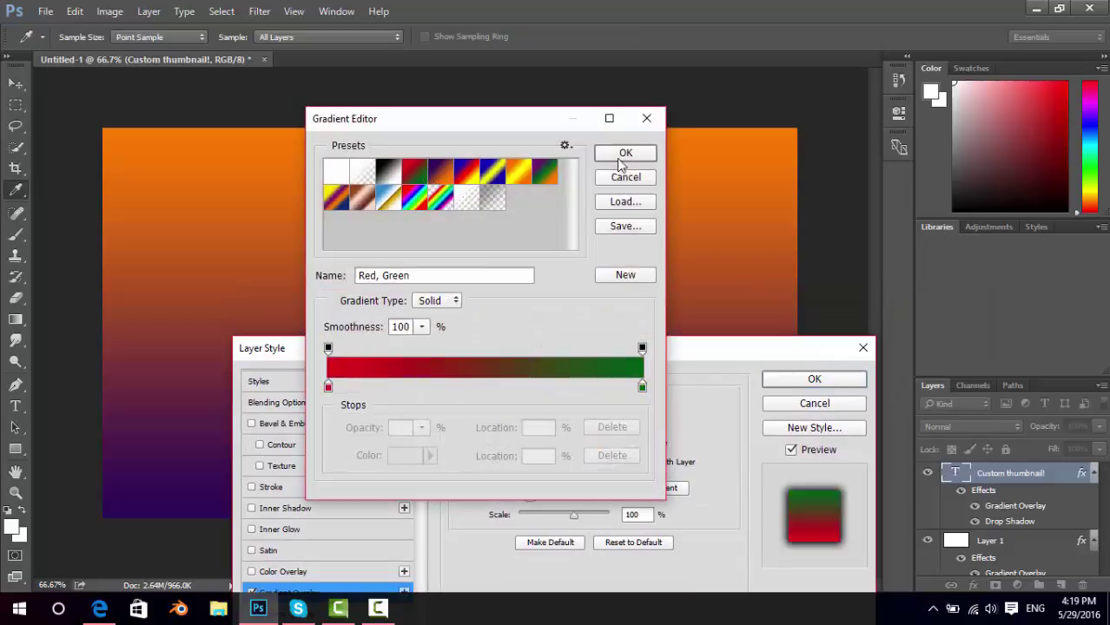
{"action": "left_click", "coordinate": [622, 161]}
{"action": "left_click_drag", "start_coordinate": [643, 352], "coordinate": [588, 177]}
{"action": "left_click", "coordinate": [736, 214]}
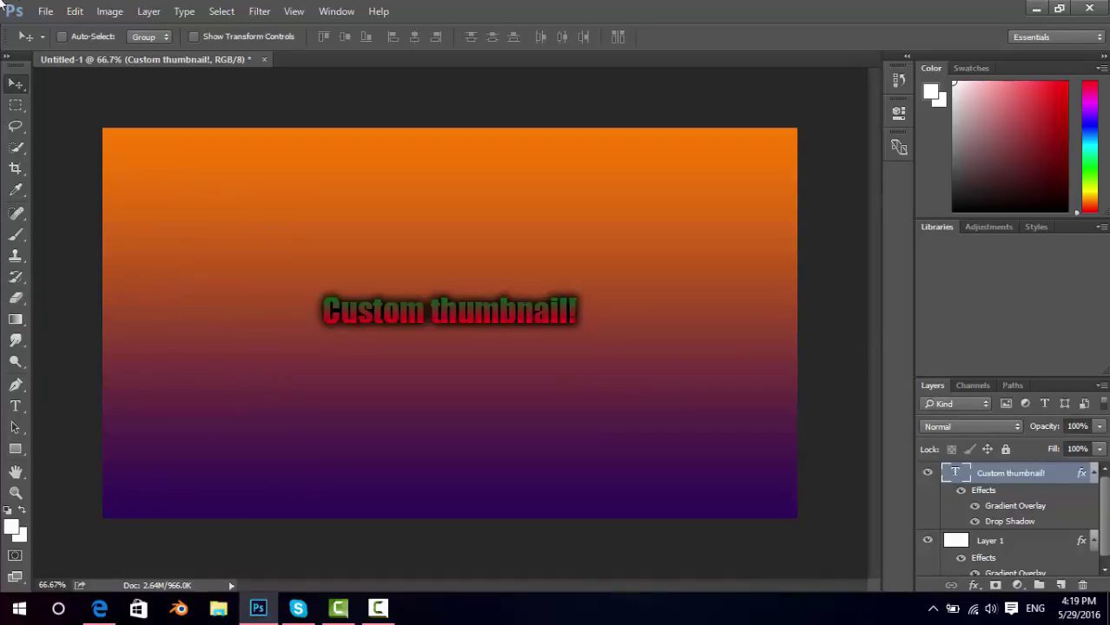
- Place the NEW PROFILE PIC image from the Pictures folder into the document as a linked file
{"action": "left_click", "coordinate": [44, 12]}
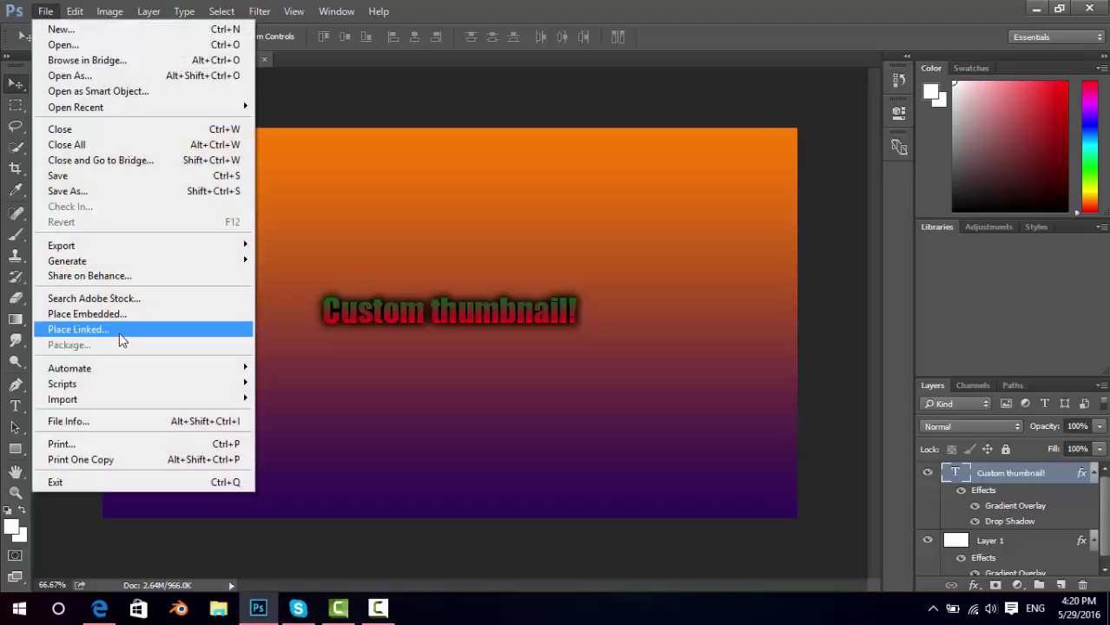
{"action": "left_click", "coordinate": [115, 327]}
{"action": "scroll", "coordinate": [278, 183], "scroll_direction": "down", "scroll_amount": 2}
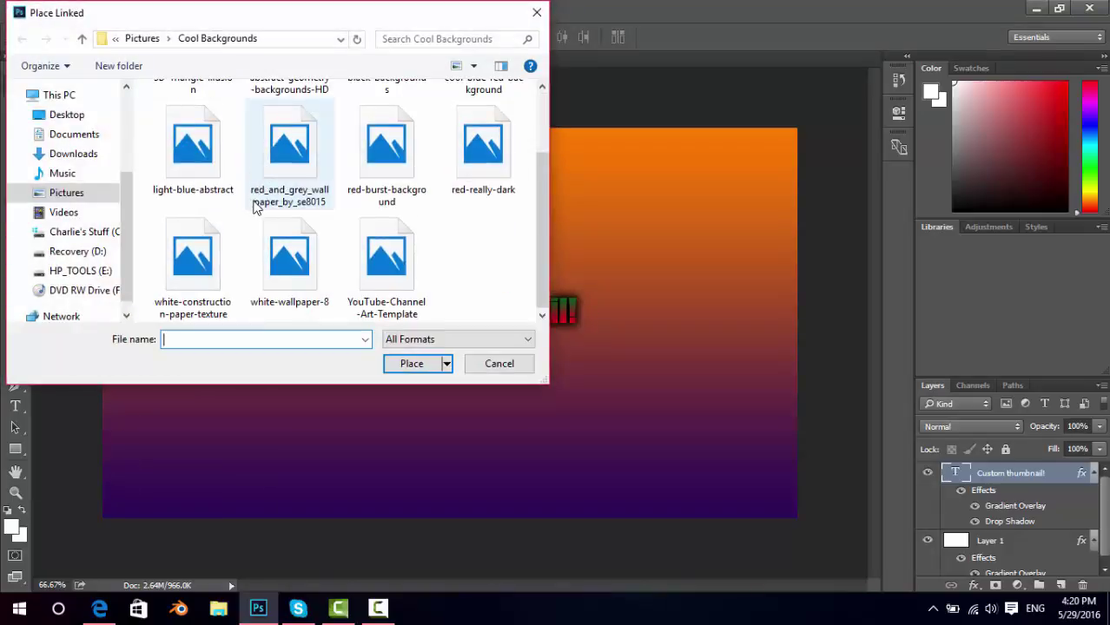
{"action": "left_click", "coordinate": [61, 194]}
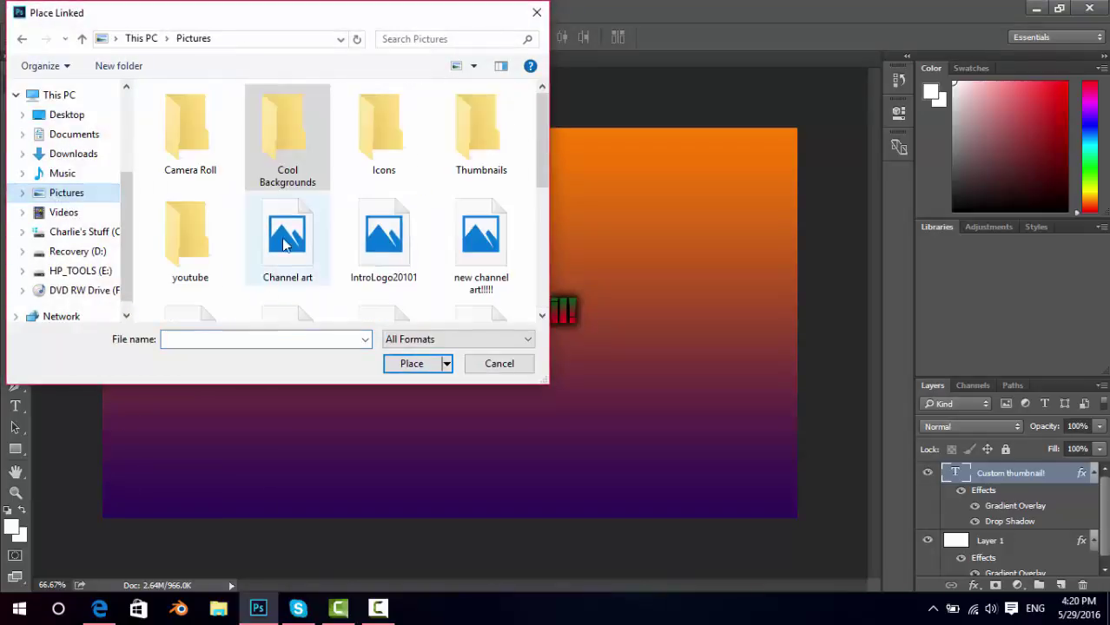
{"action": "scroll", "coordinate": [296, 239], "scroll_direction": "down", "scroll_amount": 2}
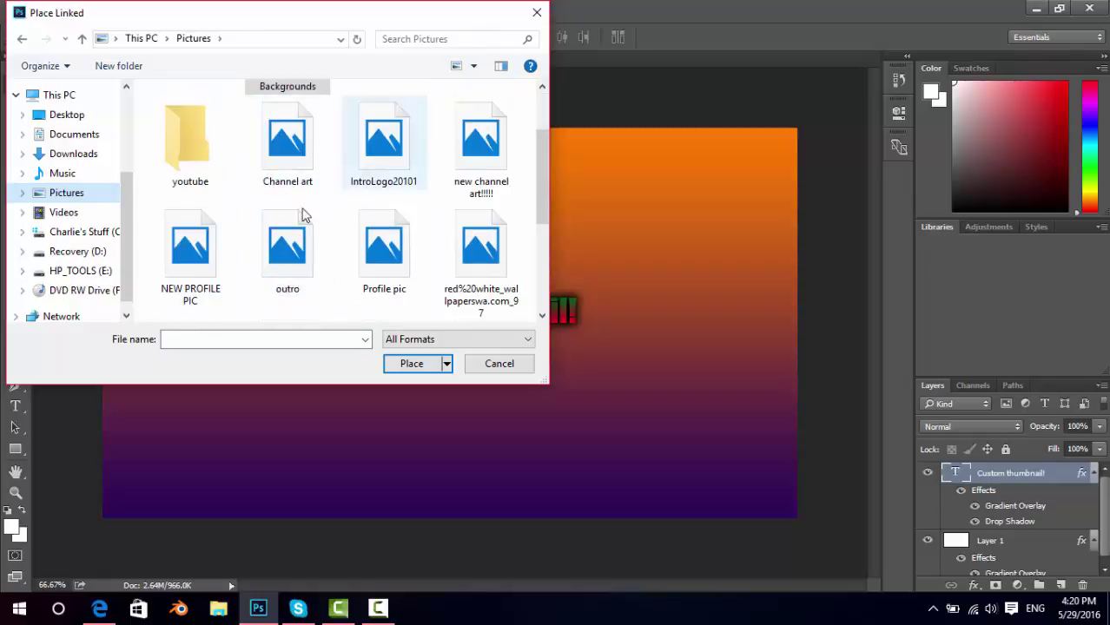
{"action": "scroll", "coordinate": [304, 217], "scroll_direction": "down", "scroll_amount": 2}
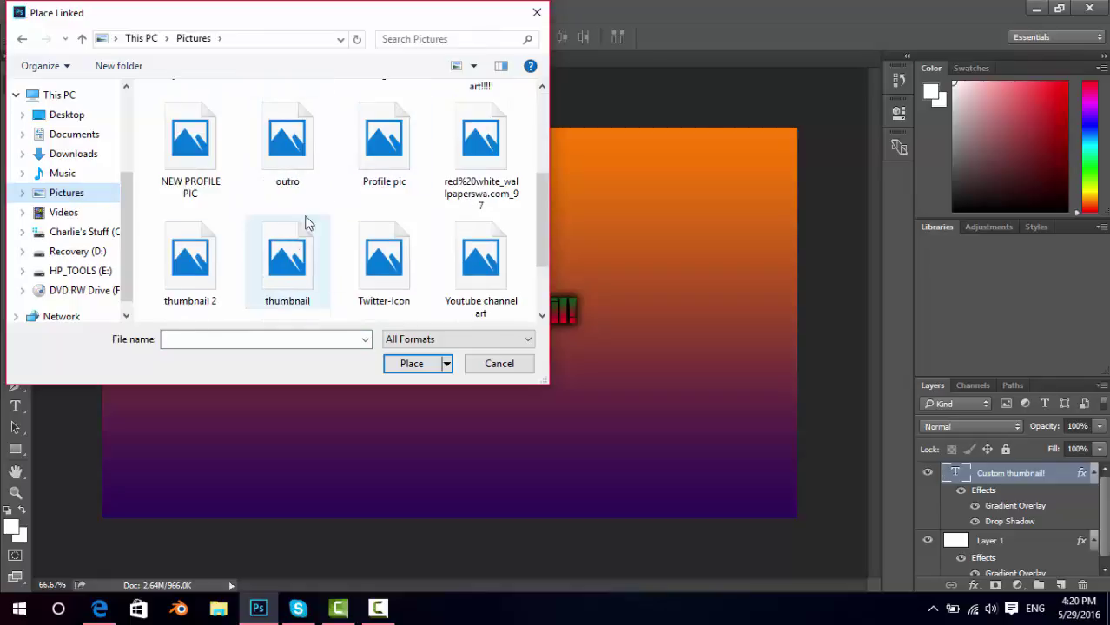
{"action": "double_click", "coordinate": [195, 152]}
- Scale the placed picture to about 50% and center it horizontally below the title text
{"action": "left_click_drag", "start_coordinate": [512, 322], "coordinate": [386, 342]}
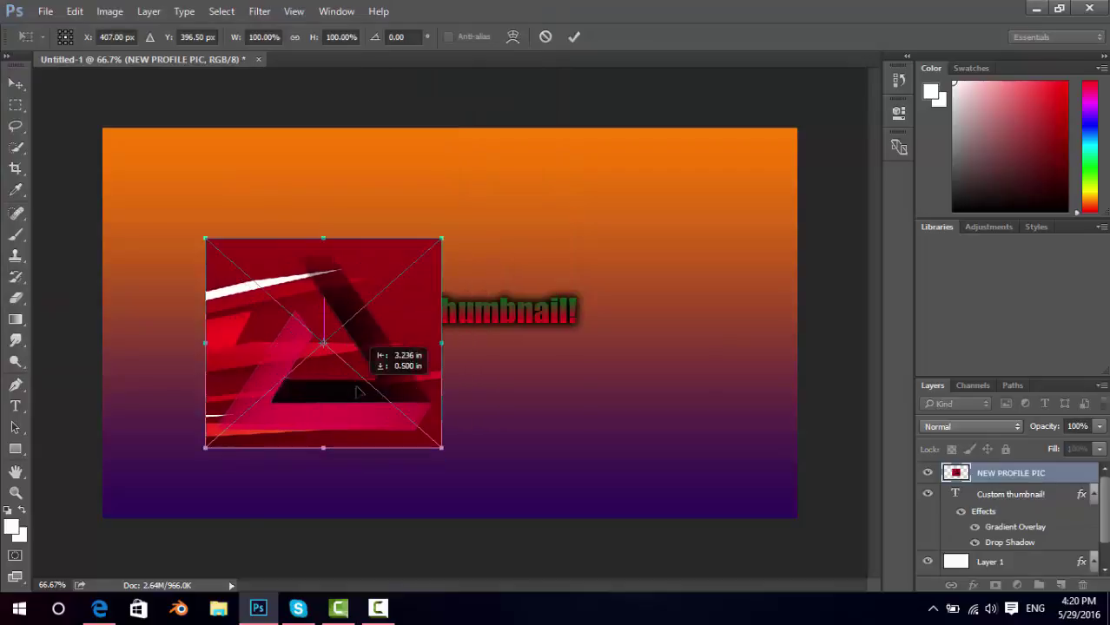
{"action": "left_click_drag", "start_coordinate": [437, 445], "coordinate": [535, 460]}
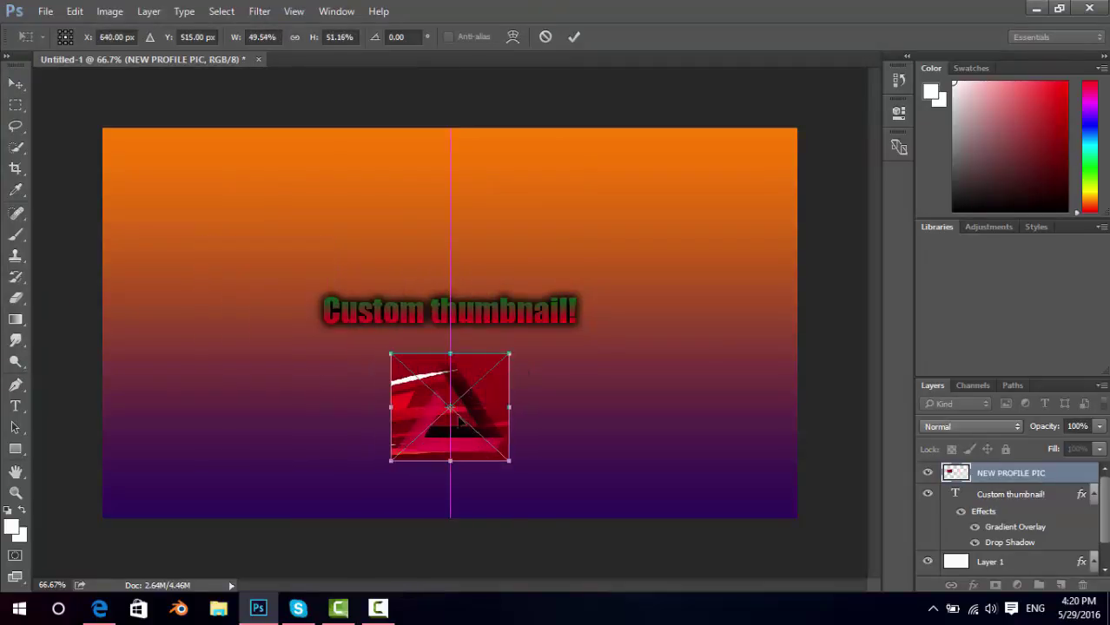
{"action": "key", "text": "Return"}
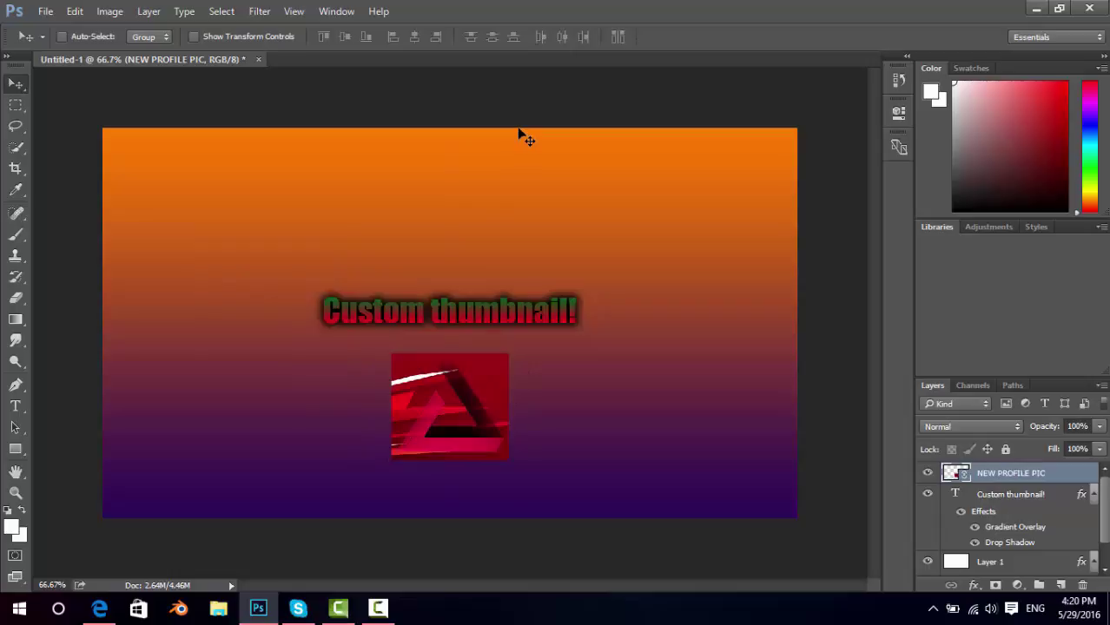
- Look up the quick PNG export option for the thumbnail document
{"action": "left_click", "coordinate": [45, 11]}
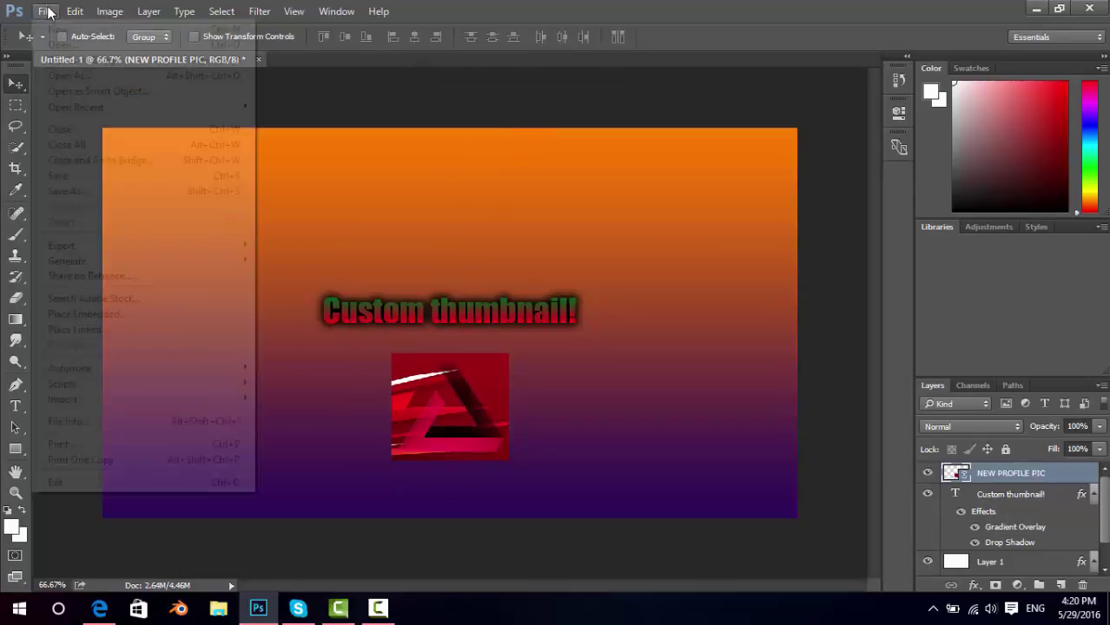
{"action": "mouse_move", "coordinate": [169, 250]}
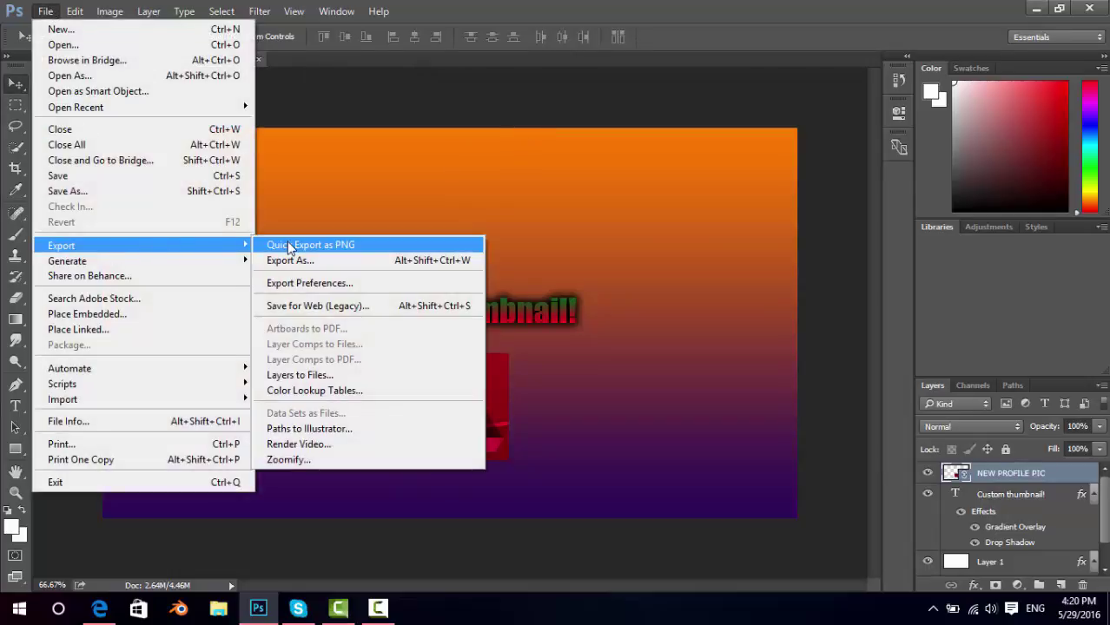
{"action": "left_click", "coordinate": [295, 210]}
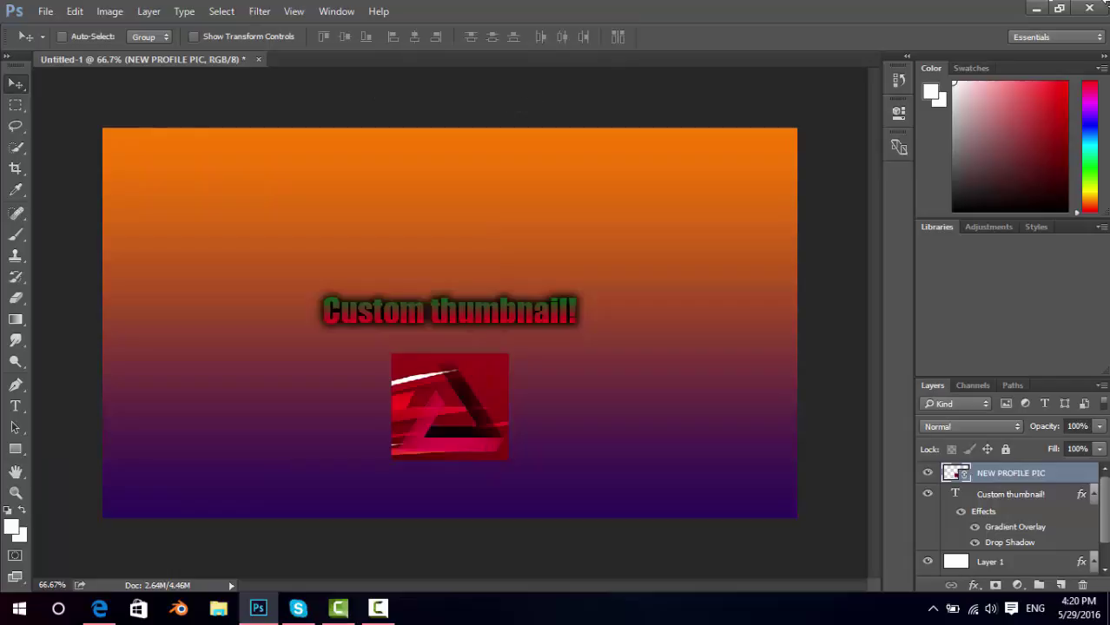
- Switch to YouTube in Edge and examine the thumbnail choices on the edit page of the "How to get/install intros for YouTube videos" video
{"action": "left_click", "coordinate": [1036, 7]}
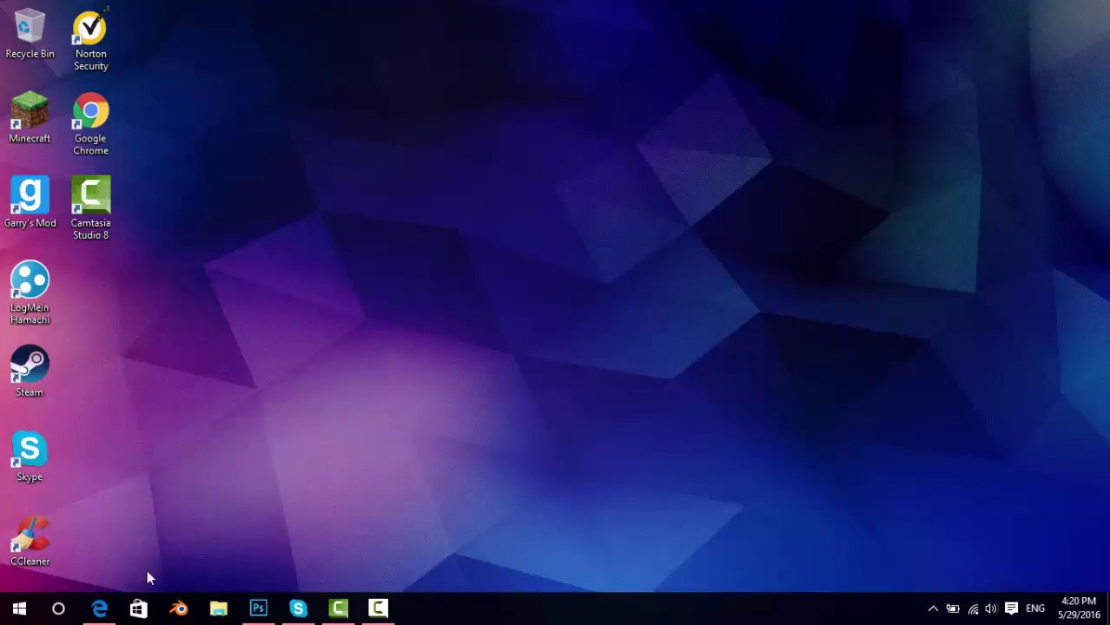
{"action": "left_click", "coordinate": [99, 607]}
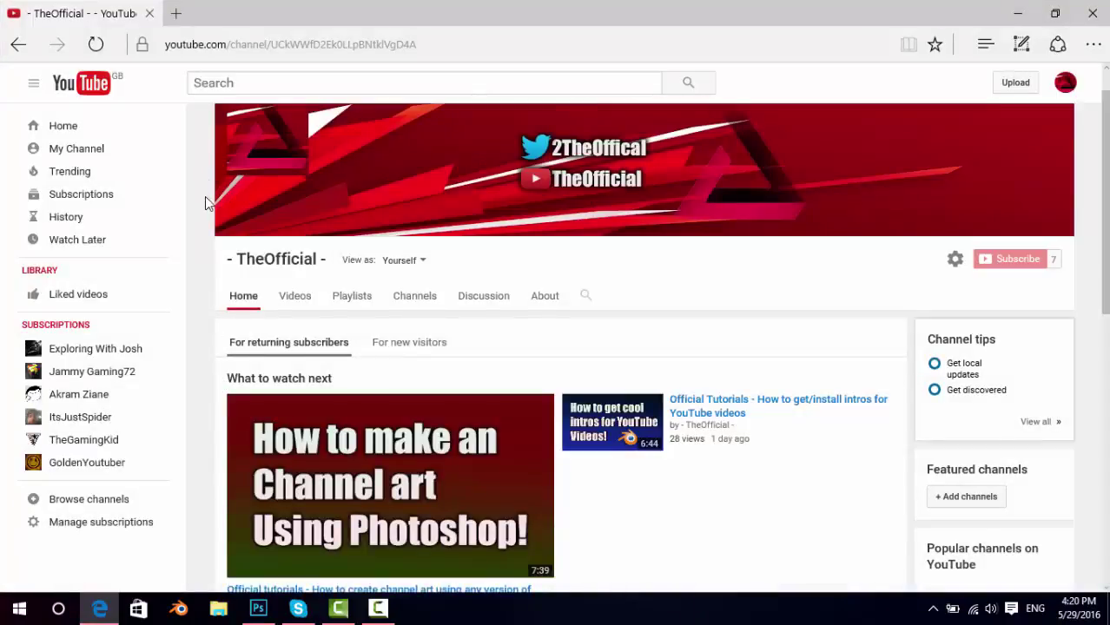
{"action": "scroll", "coordinate": [651, 310], "scroll_direction": "up", "scroll_amount": 1}
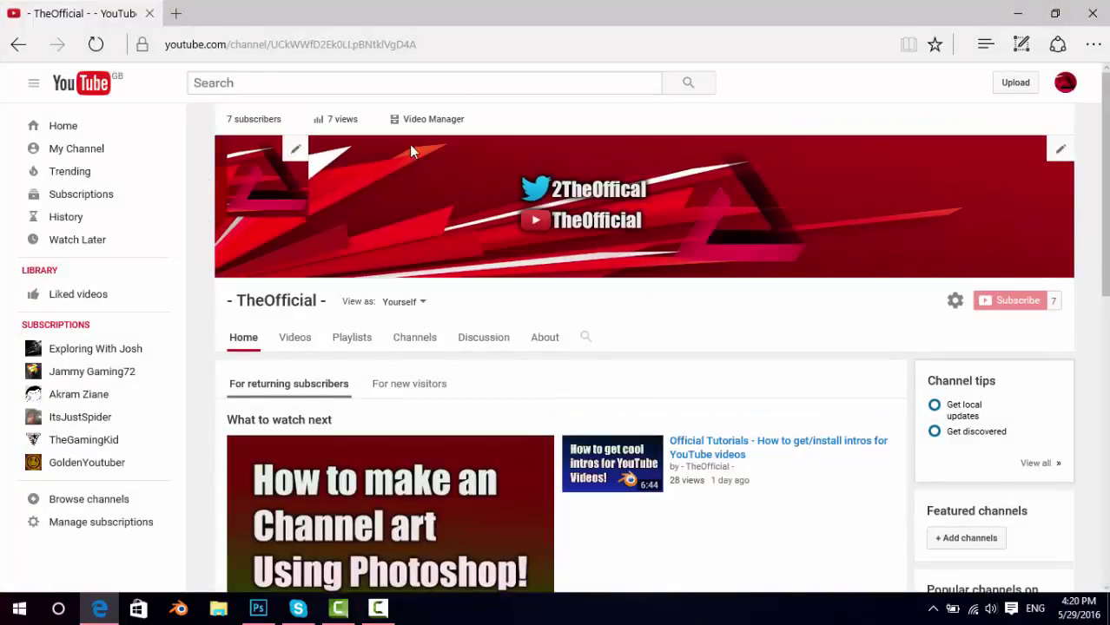
{"action": "left_click", "coordinate": [451, 121]}
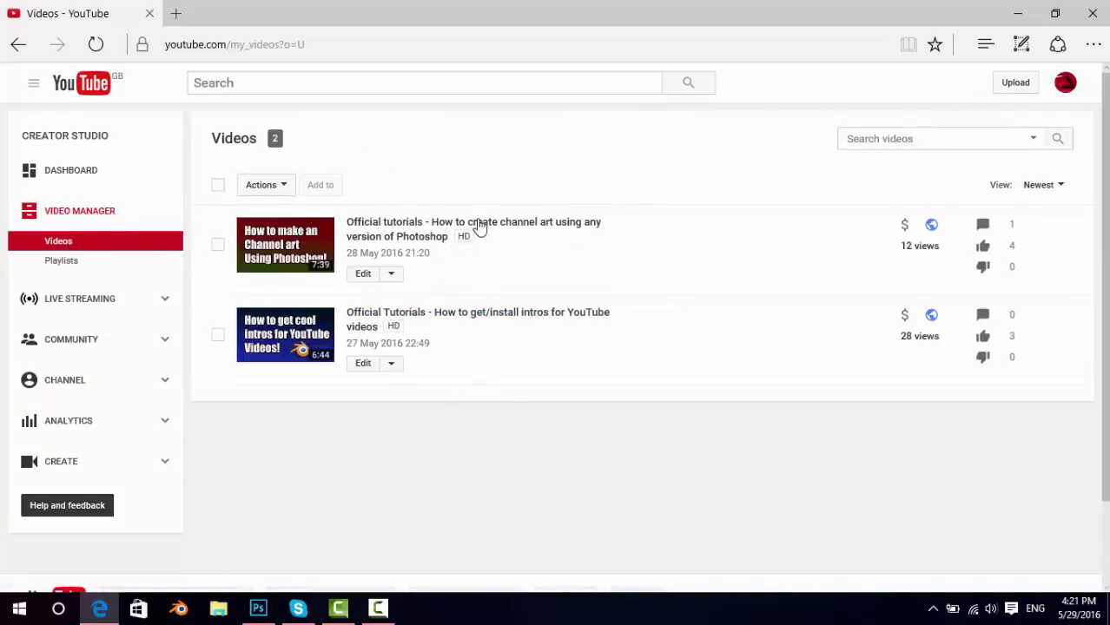
{"action": "left_click", "coordinate": [365, 368]}
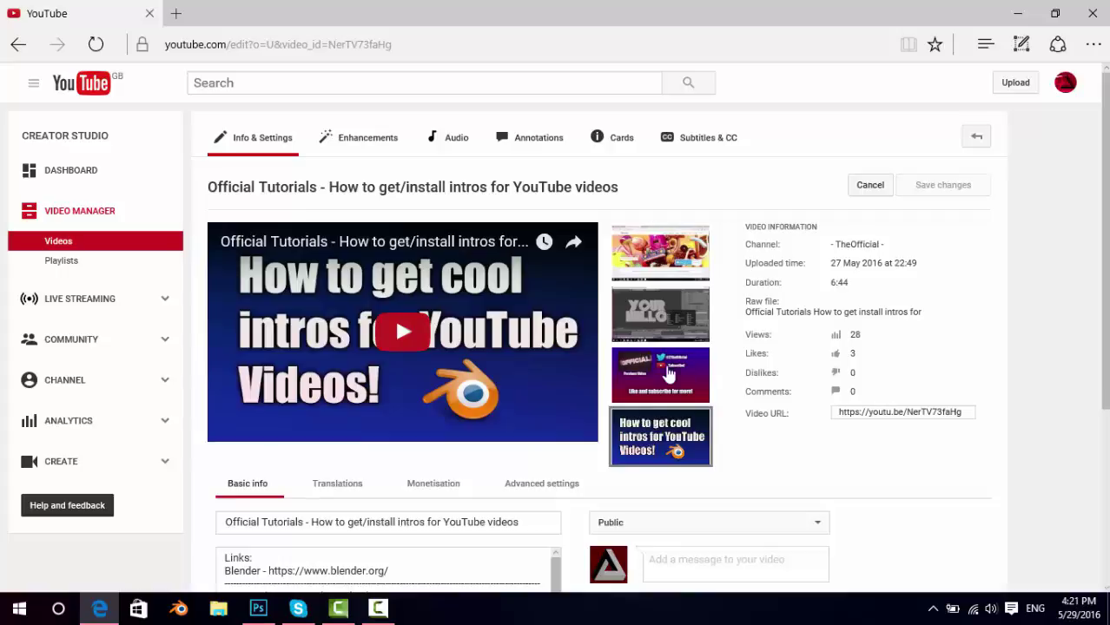
{"action": "mouse_move", "coordinate": [674, 444]}
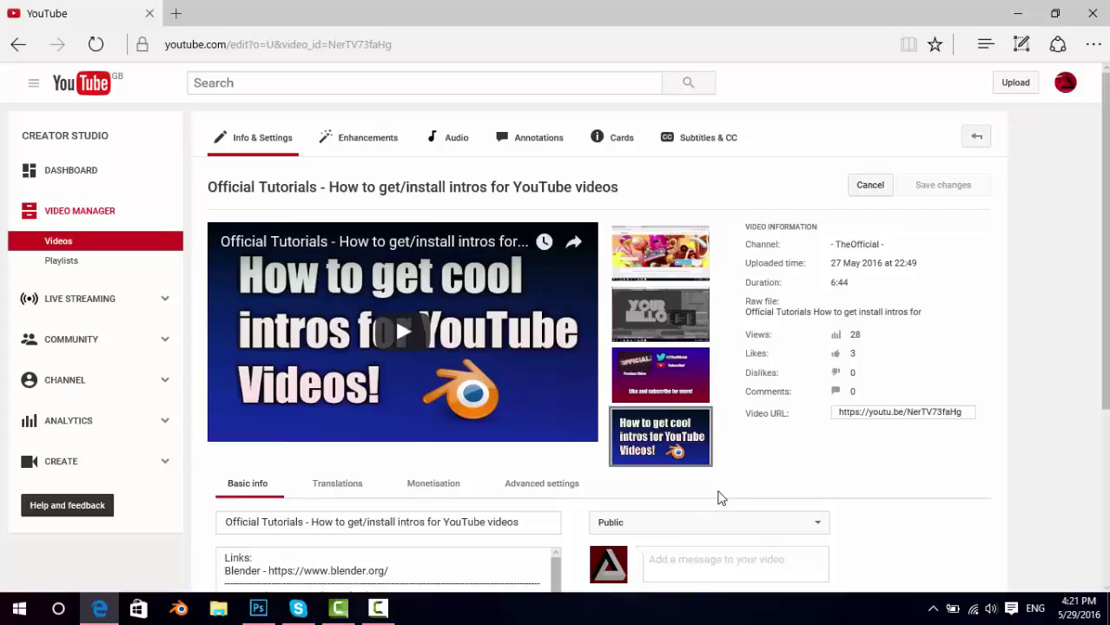
{"action": "left_click", "coordinate": [1017, 13]}
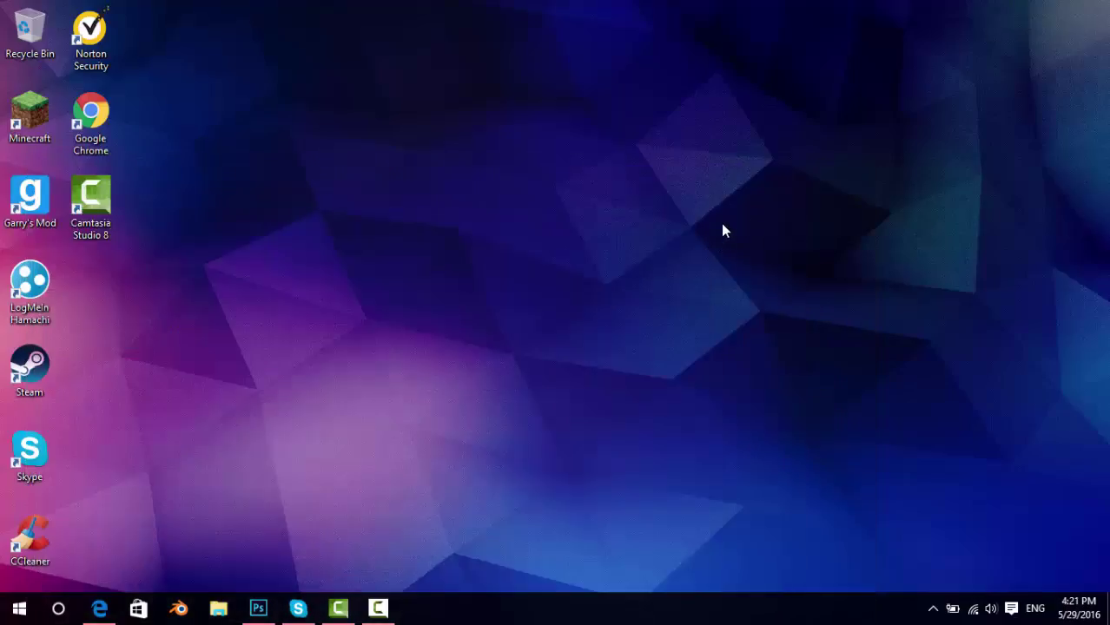